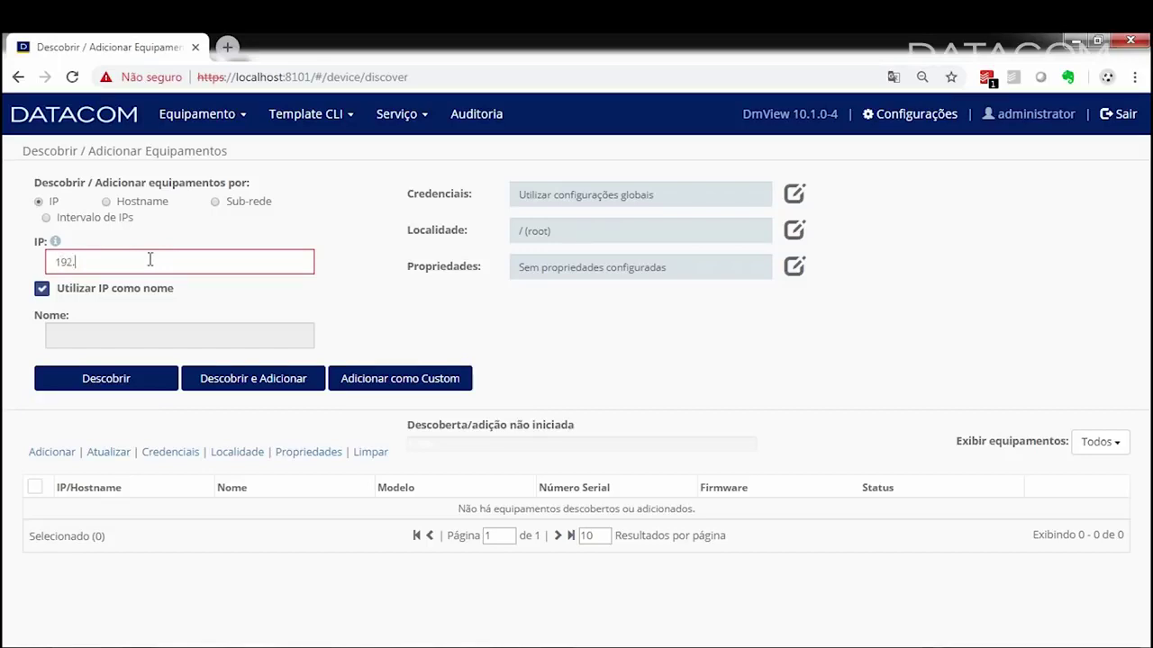
# Discover the equipment at IP 192.168.0.25 and add the found device to the NMS
pyautogui.write('25')
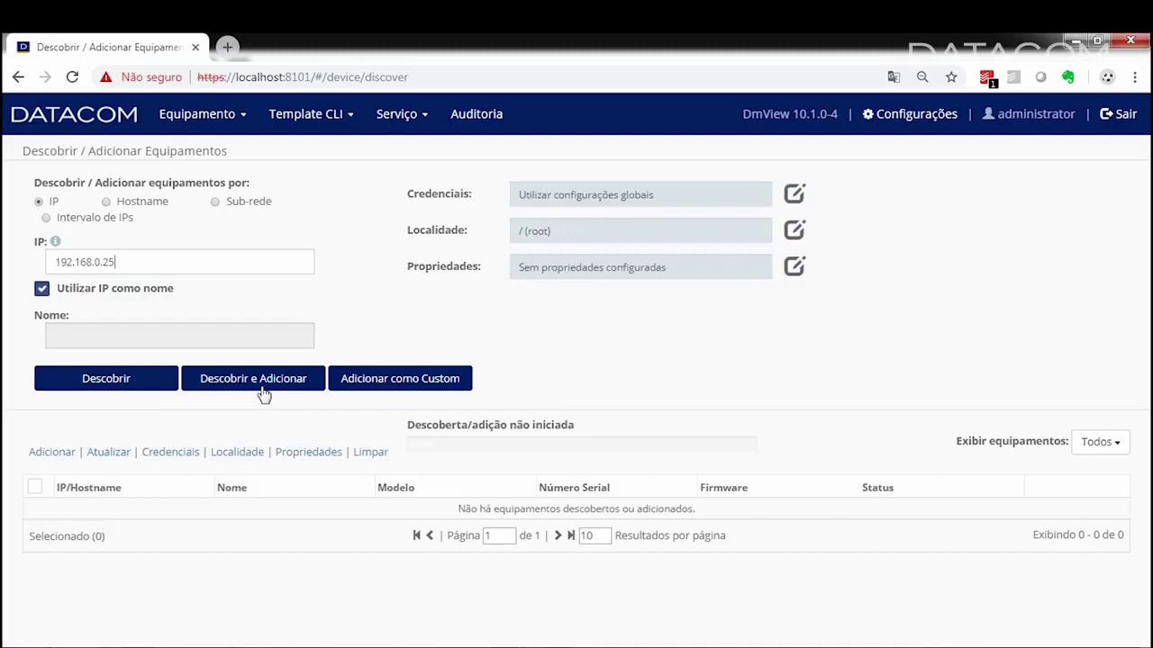
pyautogui.click(119, 386)
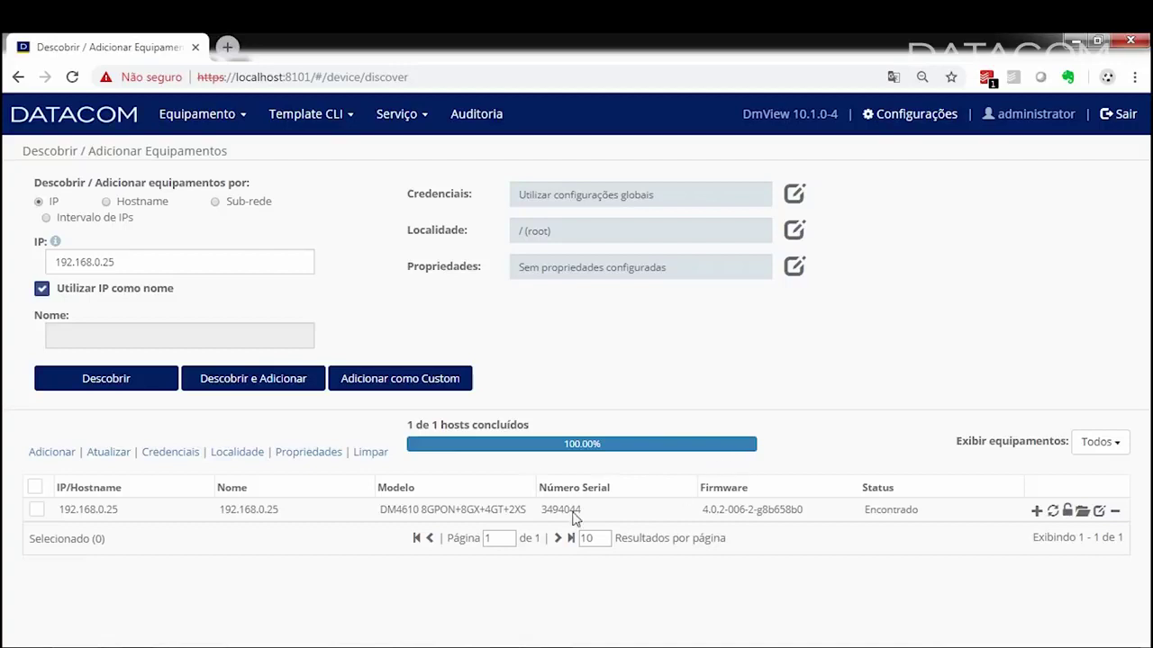
pyautogui.click(37, 510)
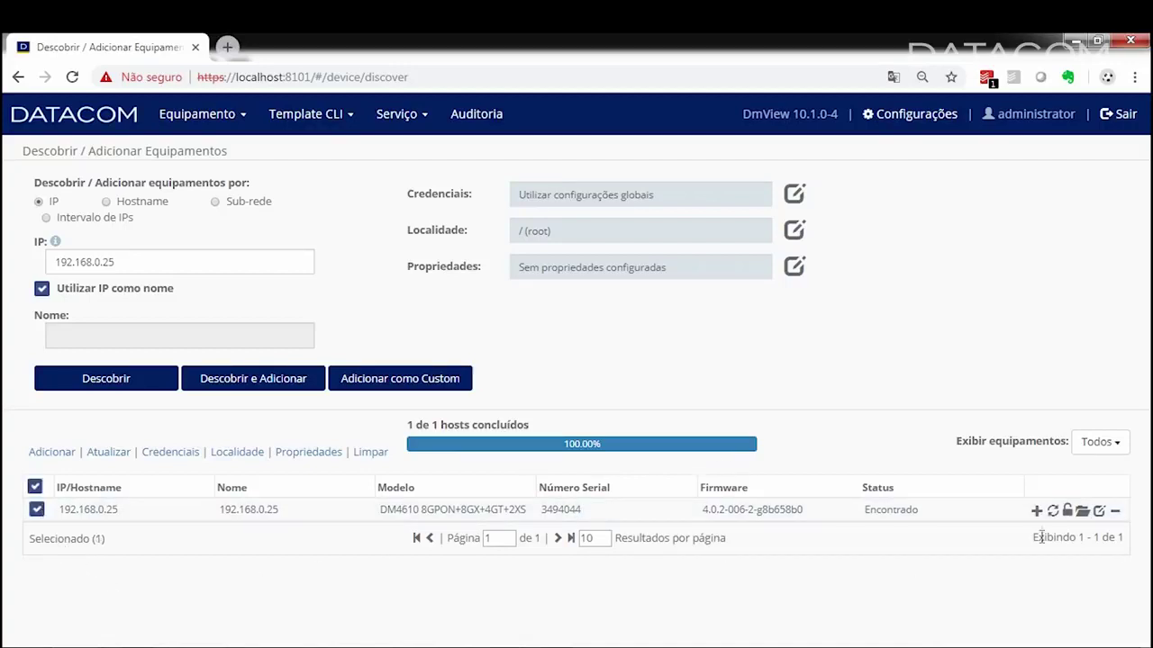
pyautogui.click(1037, 510)
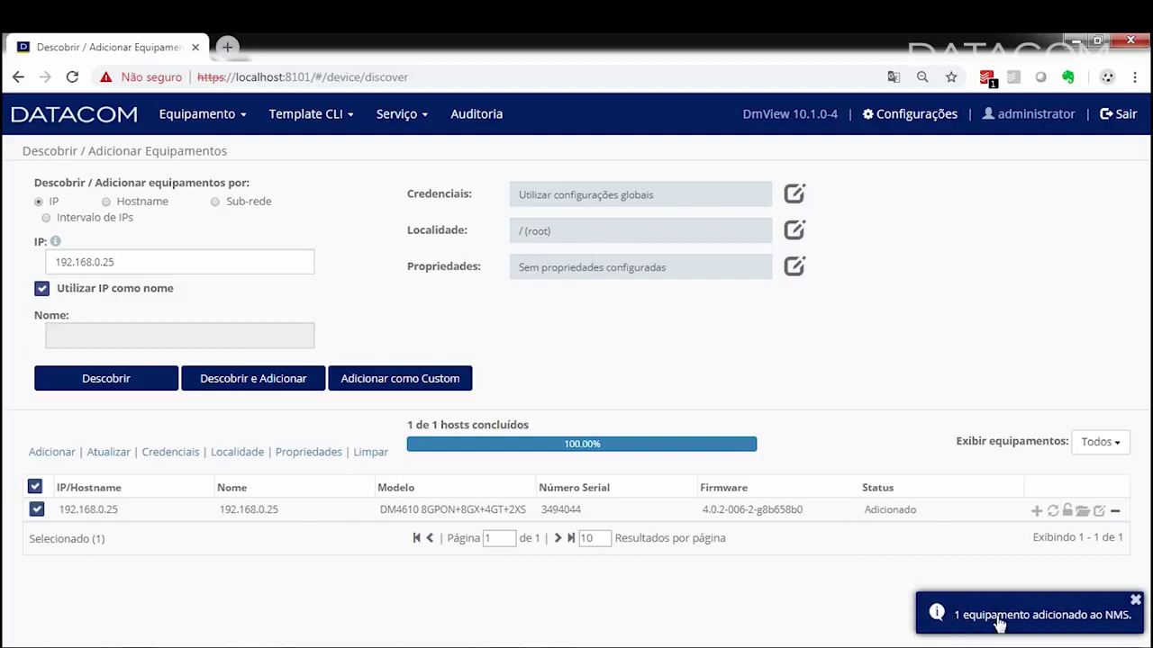
pyautogui.click(1123, 620)
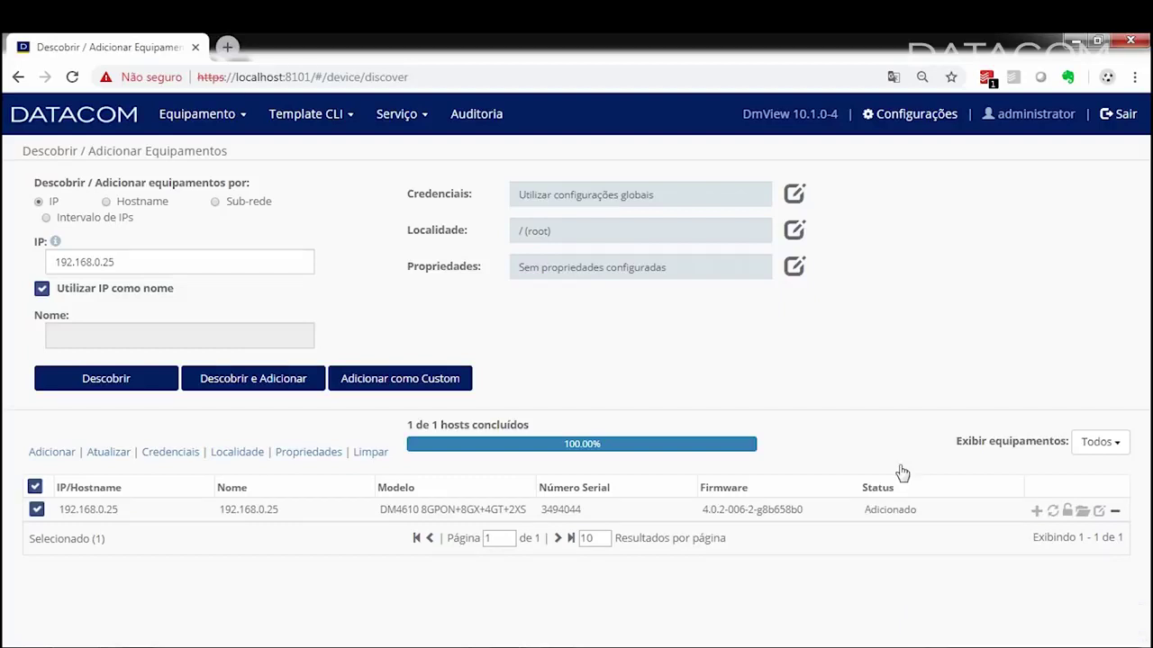
# View the slot and port summary of equipment 192.168.0.25 from the managed equipment list
pyautogui.click(219, 129)
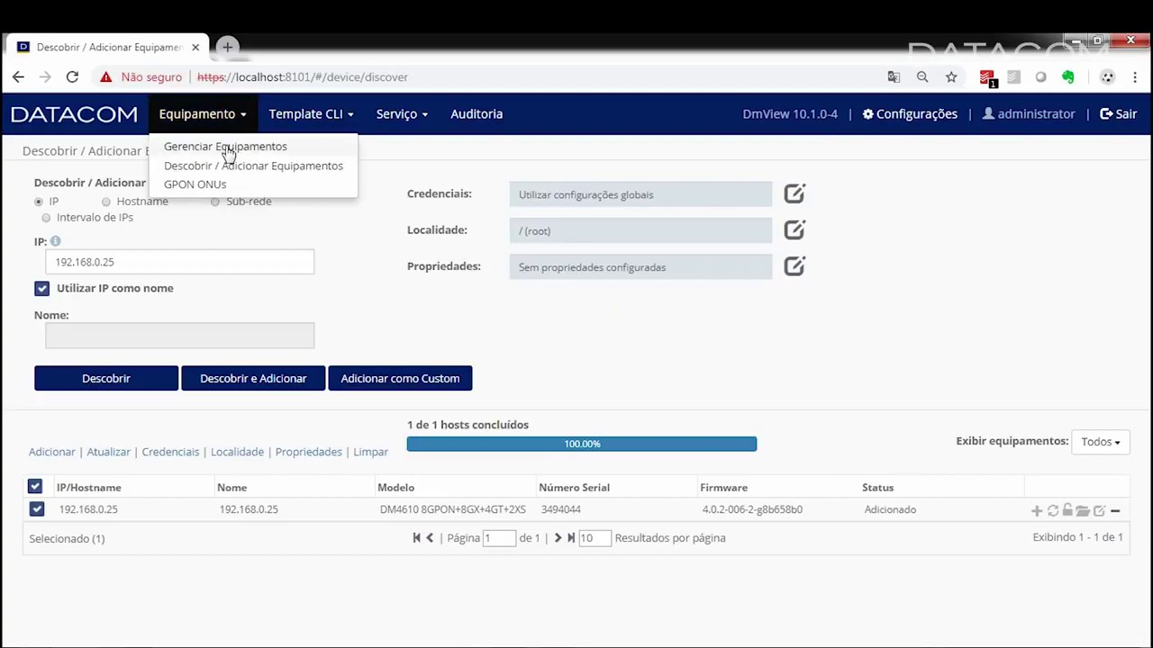
pyautogui.click(228, 150)
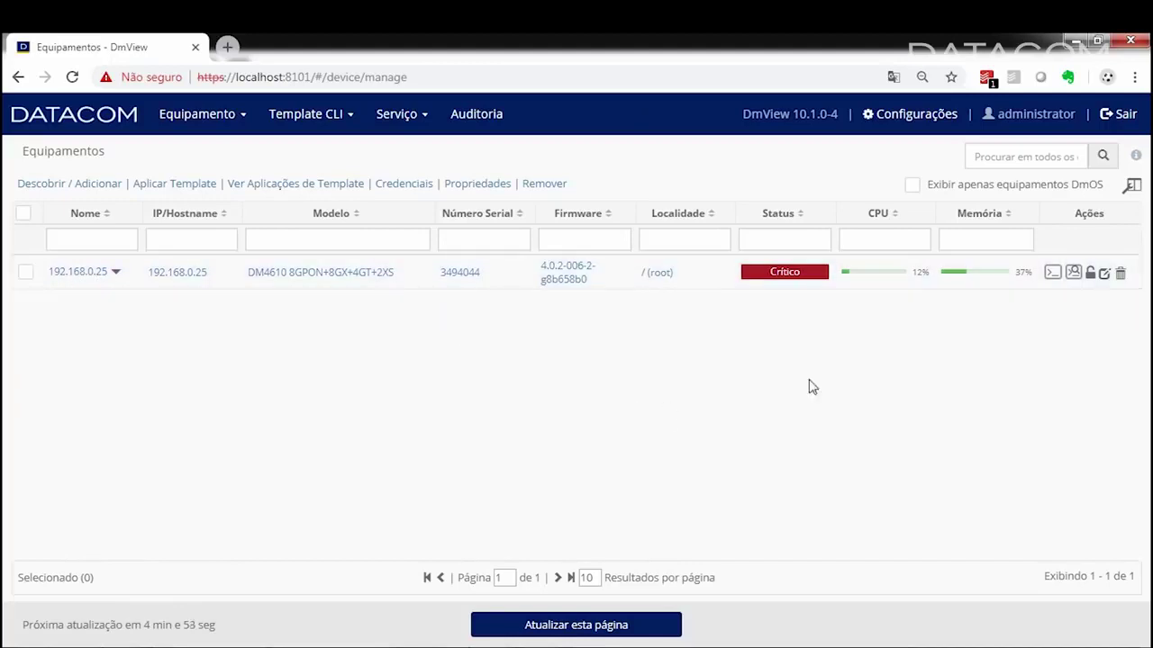
pyautogui.click(78, 272)
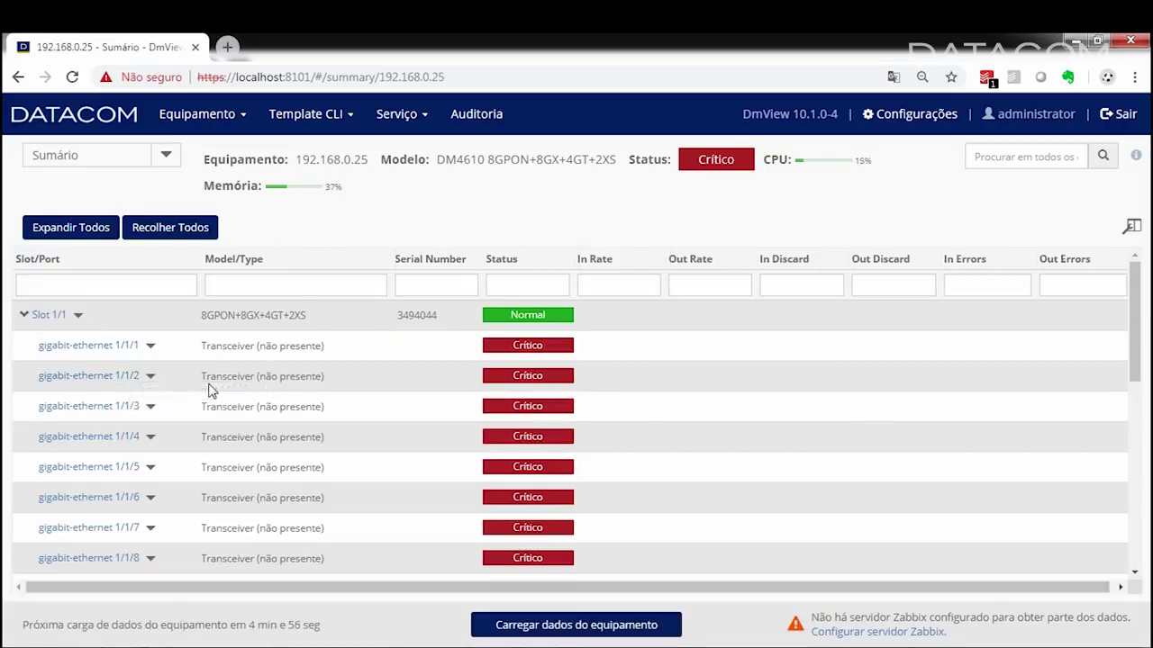
# Return to the managed equipment list and open the GPON ONUs page of equipment 192.168.0.25
pyautogui.click(189, 114)
pyautogui.click(200, 155)
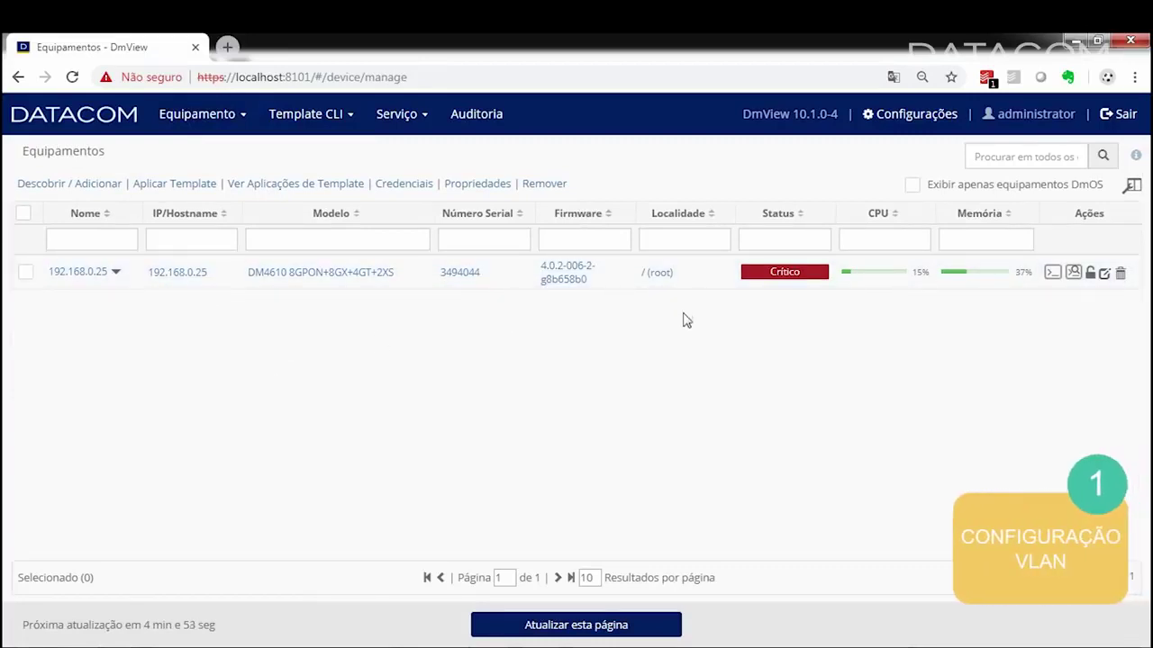
pyautogui.click(116, 274)
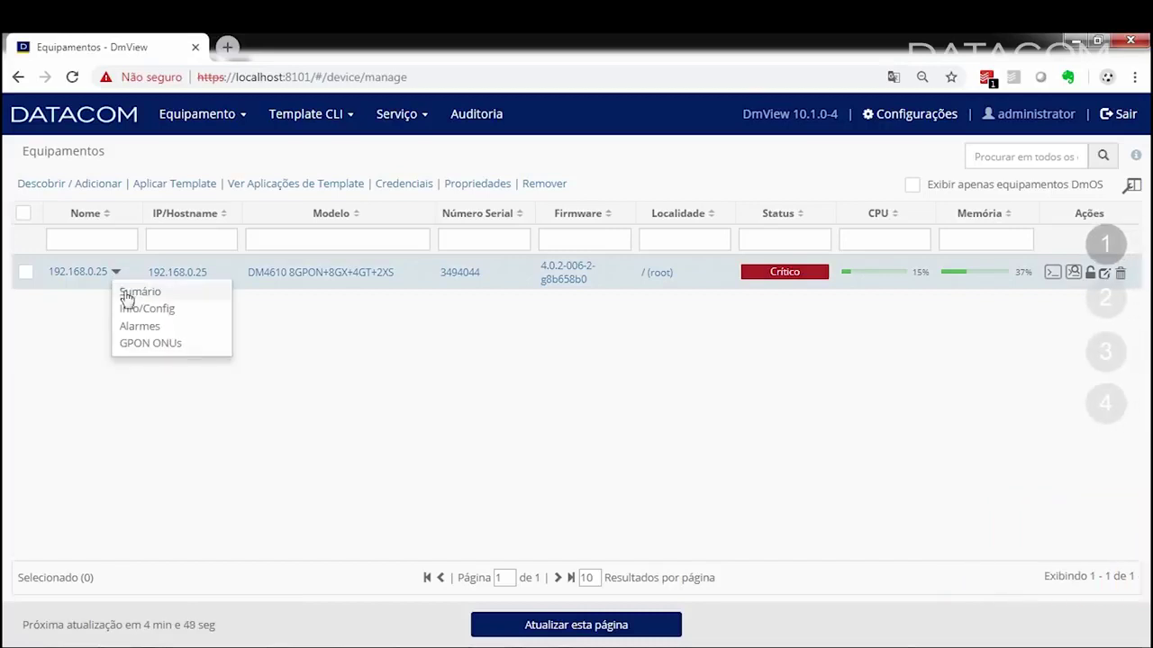
pyautogui.click(145, 347)
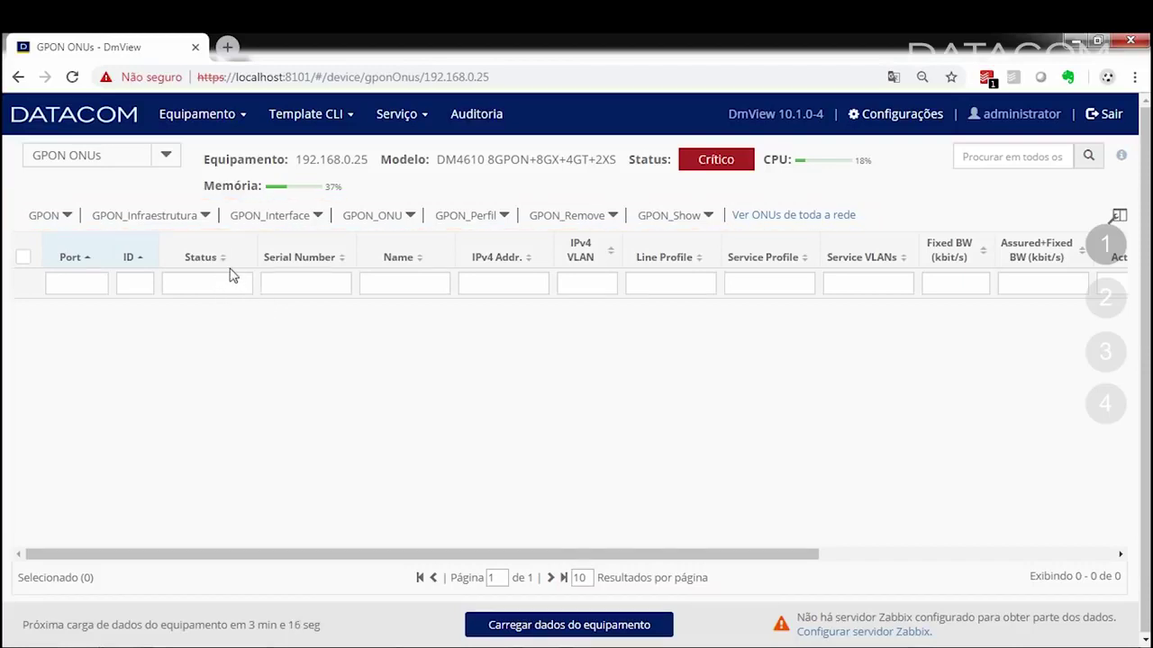
# Start the infrastructure template DMOS_GPON_CONFIG_INFRA_10.1 and set its Ethernet uplink to gigabit-ethernet 1/1/10
pyautogui.click(178, 218)
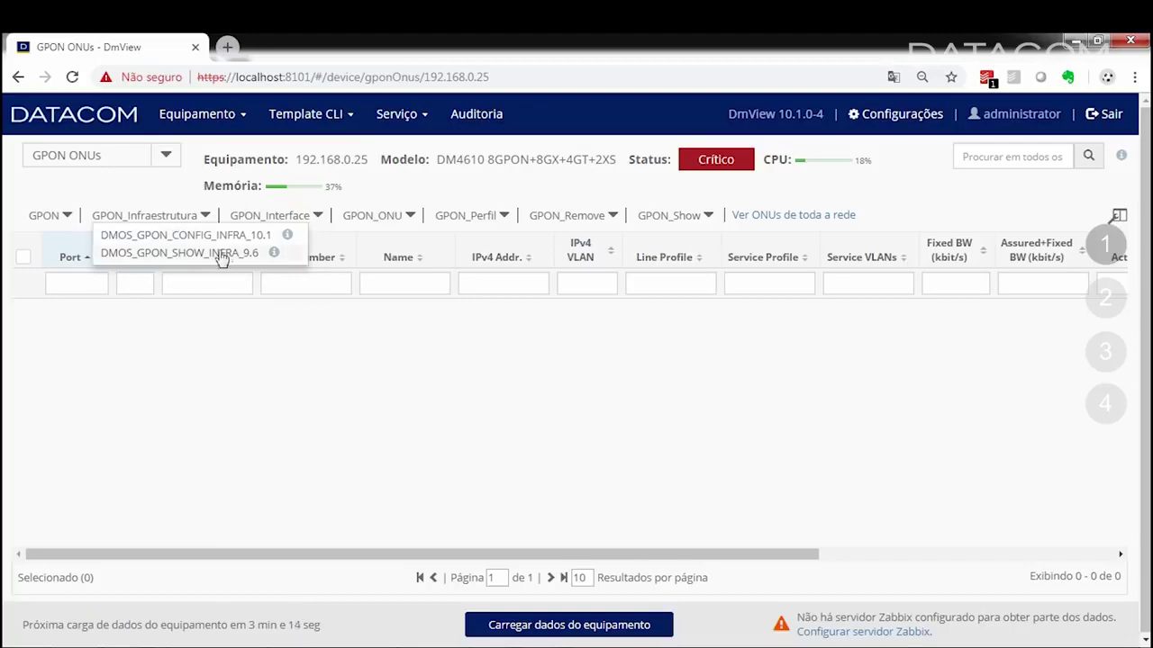
pyautogui.click(201, 238)
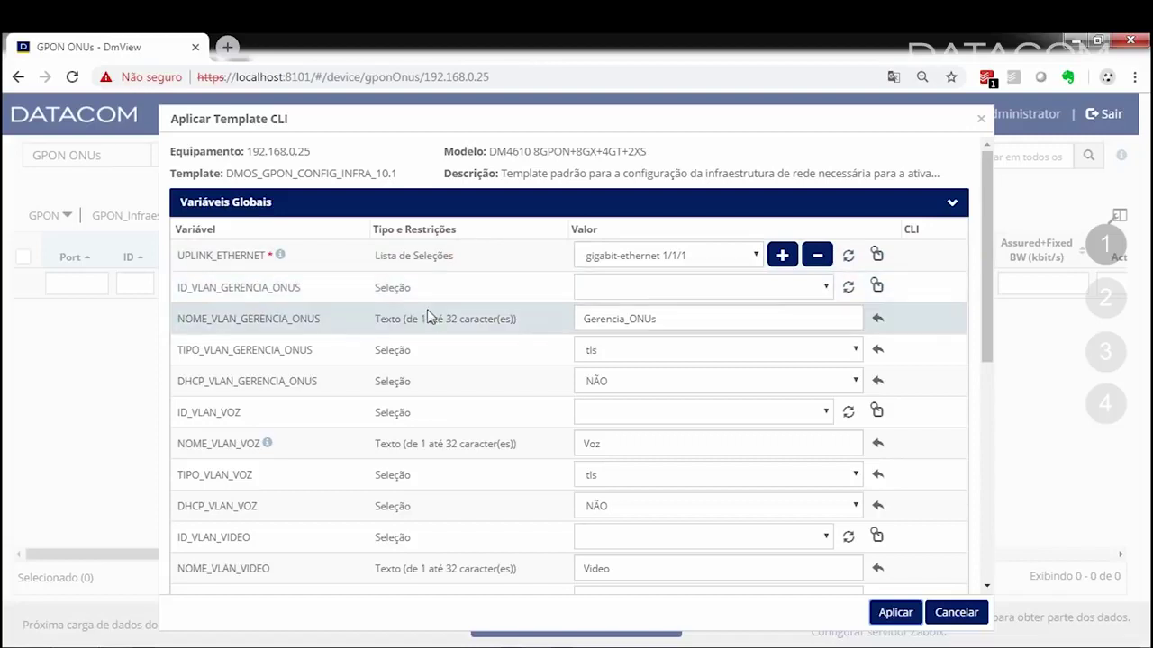
pyautogui.click(622, 257)
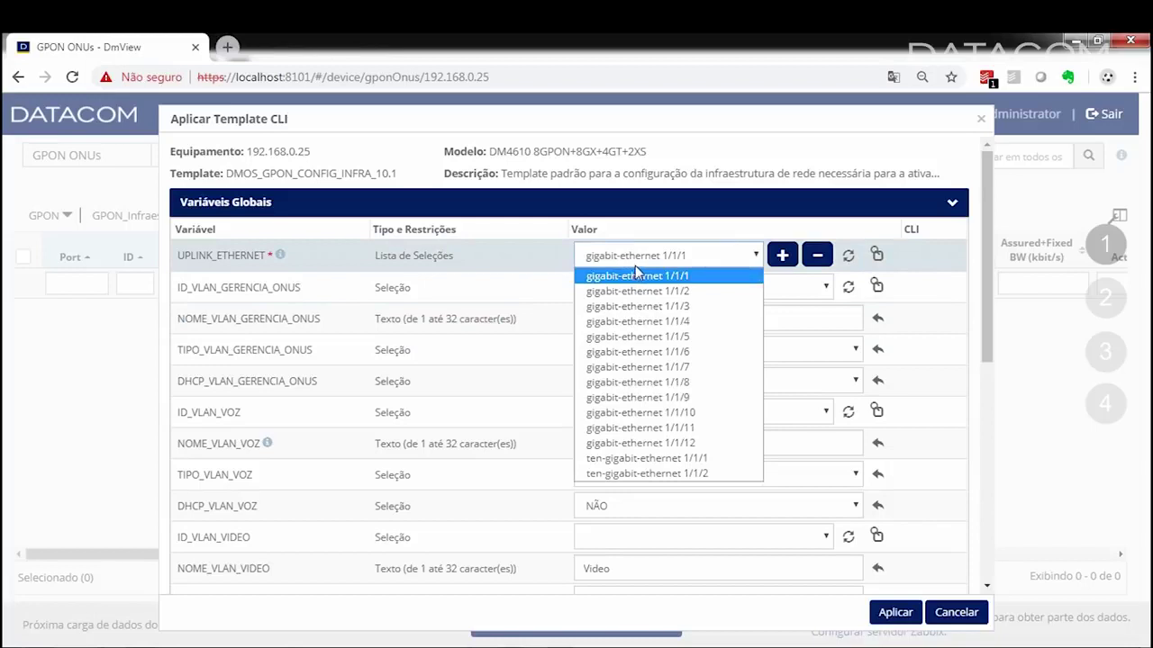
pyautogui.click(674, 413)
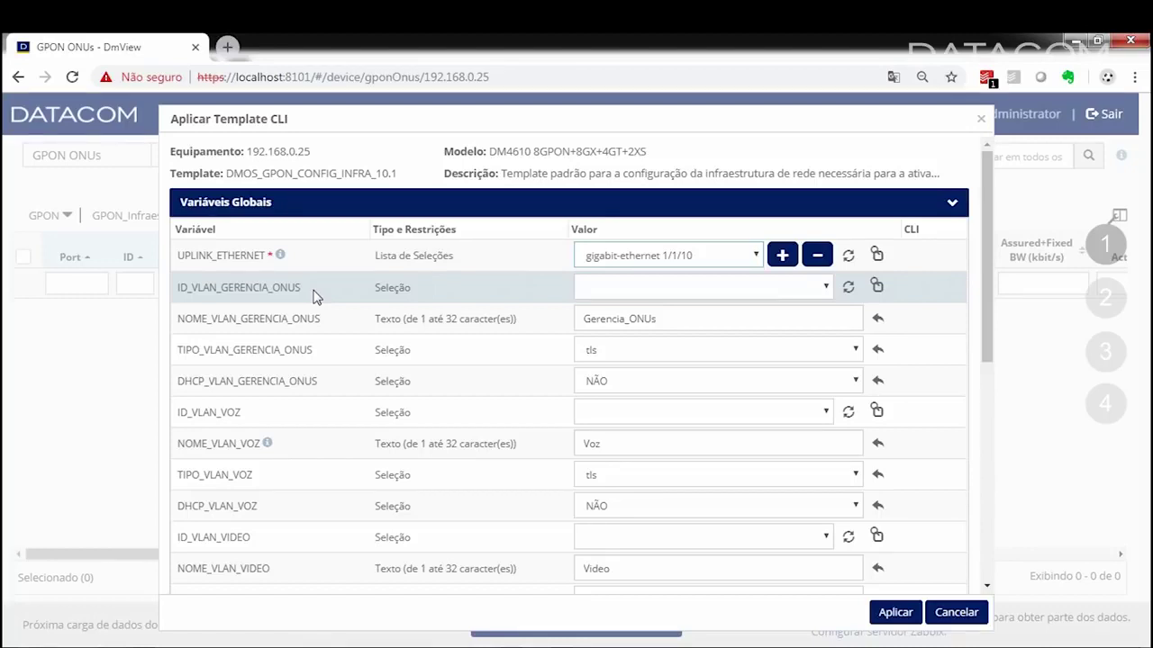
# Configure the ONU management VLAN with ID 2000, type tls and DHCP set to SIM
pyautogui.click(625, 289)
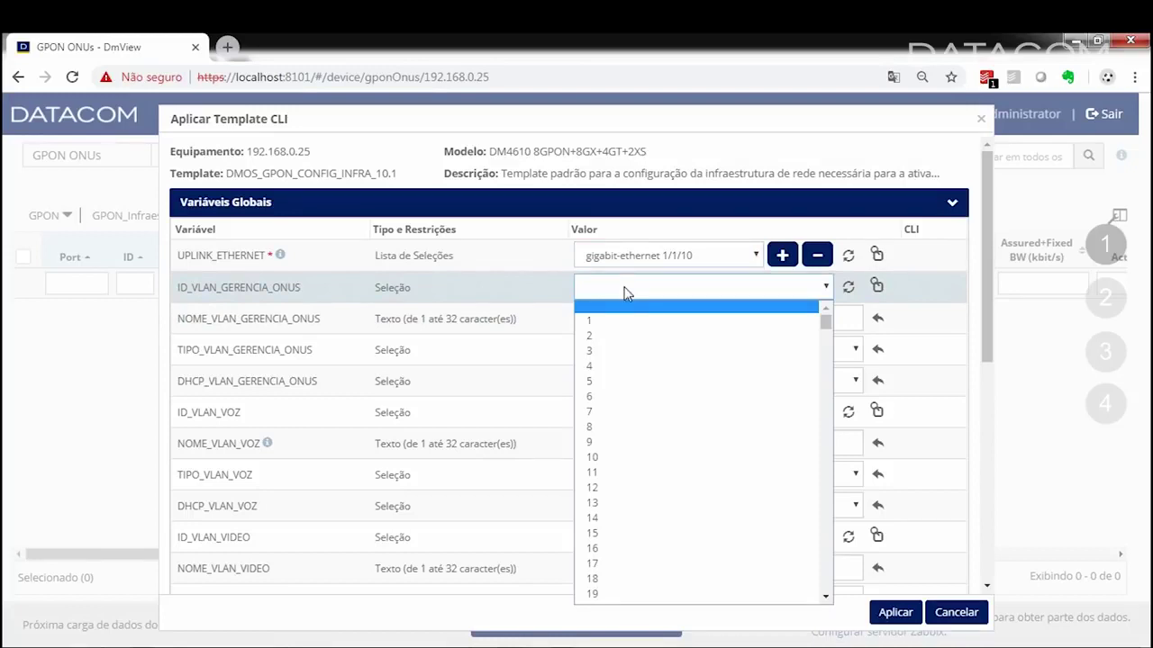
pyautogui.write('2000')
pyautogui.press('Return')
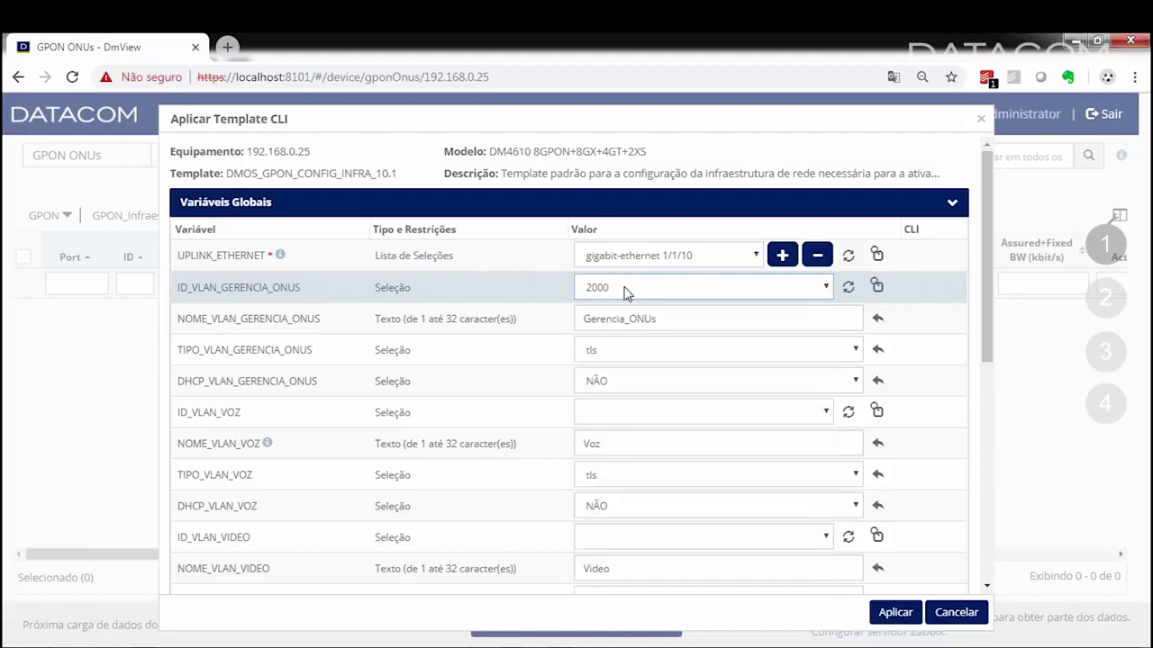
pyautogui.click(619, 322)
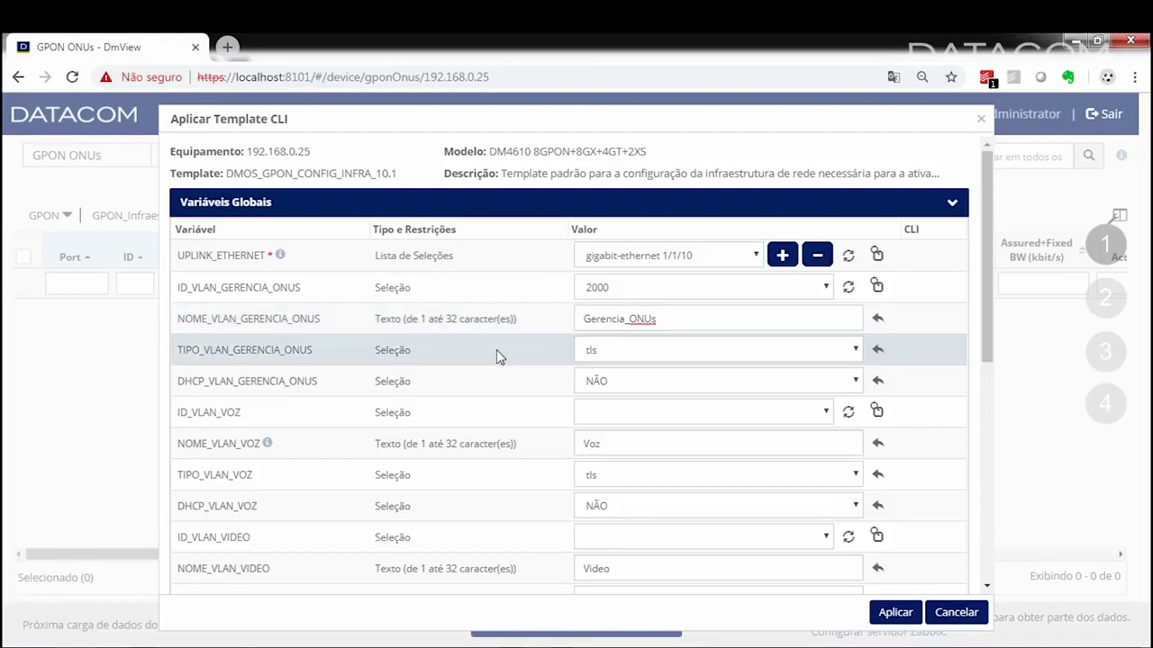
pyautogui.click(647, 359)
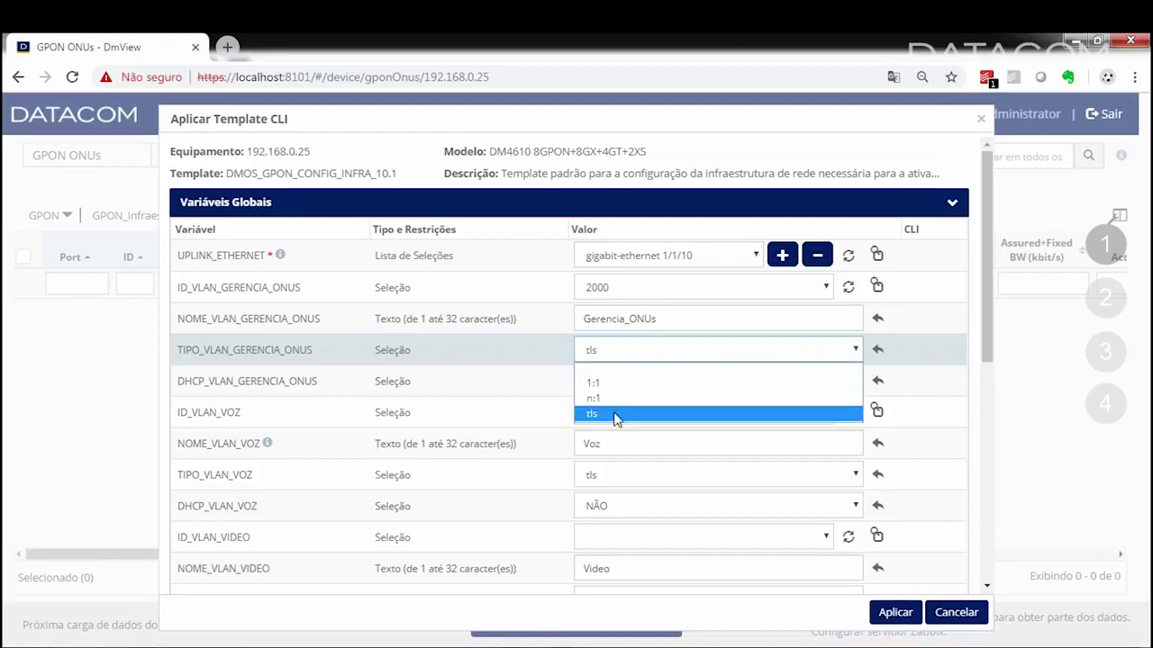
pyautogui.click(597, 413)
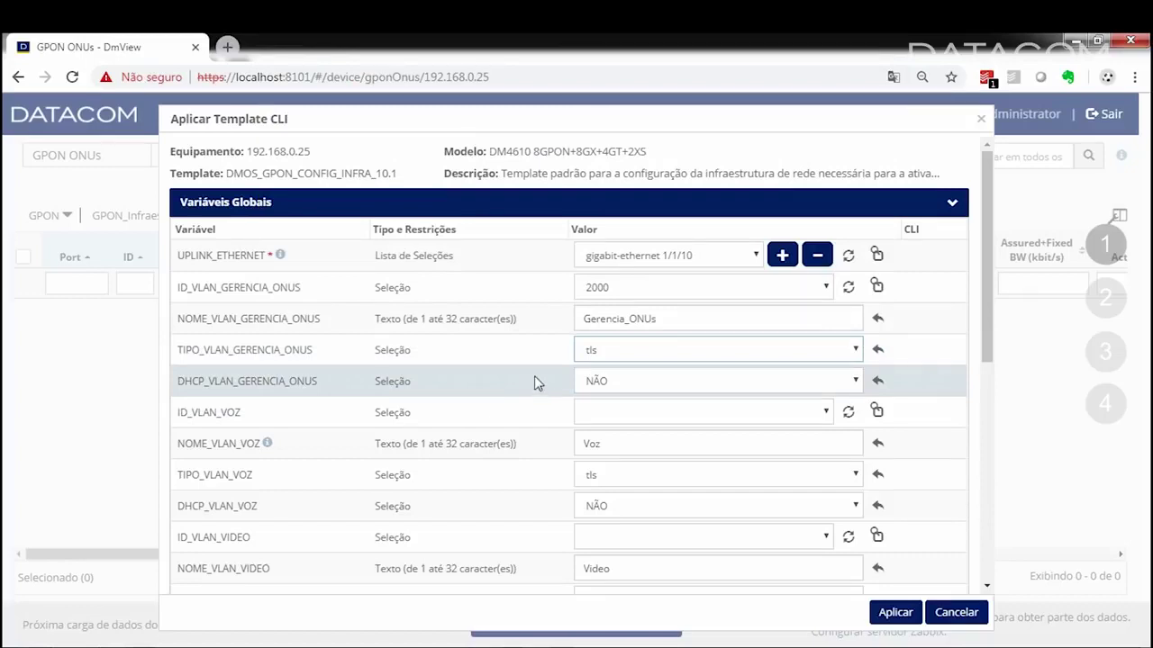
pyautogui.click(653, 378)
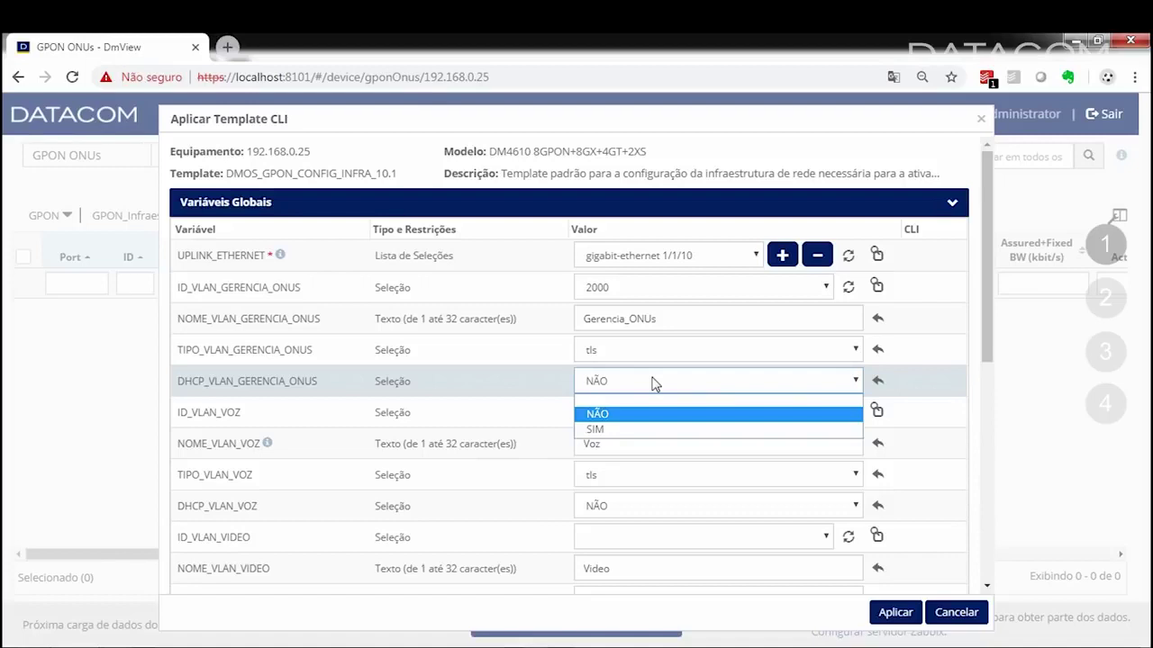
pyautogui.click(608, 430)
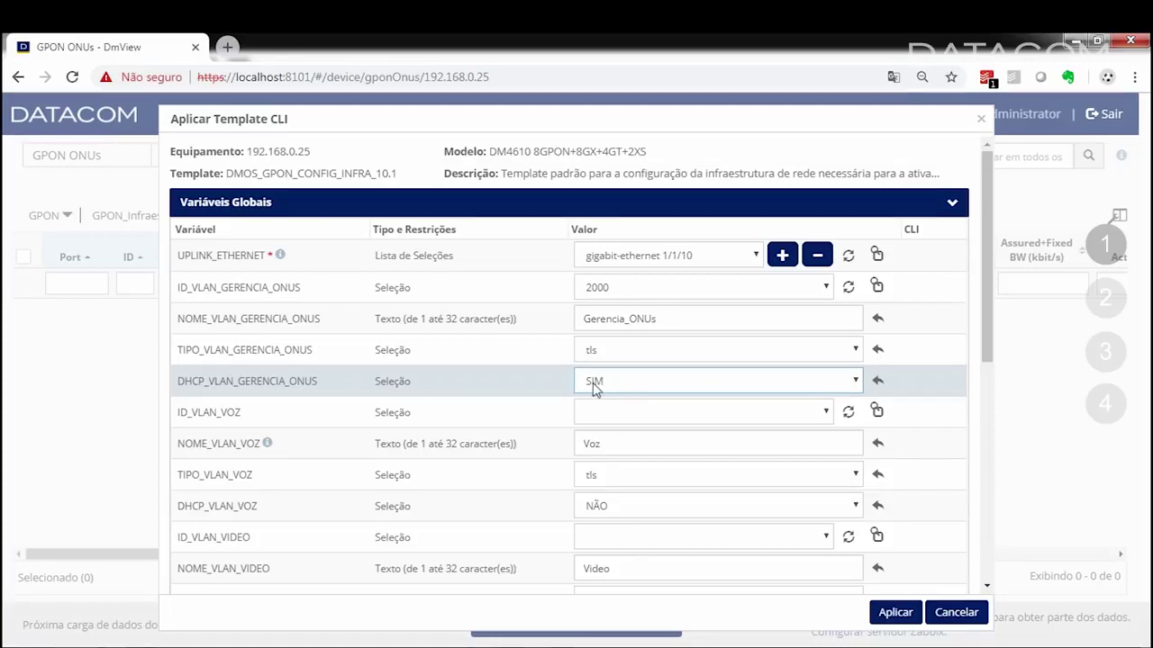
# Set the data VLAN ID (ID_VLAN_DADOS) to 1000 in the infrastructure template
pyautogui.scroll(-2, 438, 334)
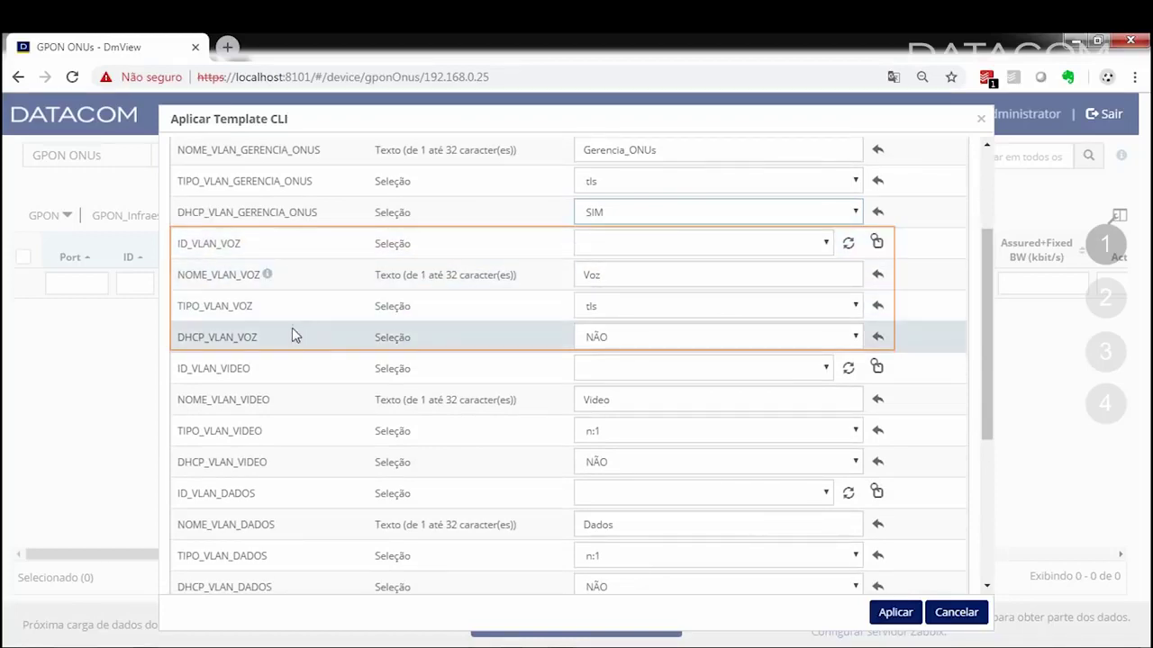
pyautogui.scroll(-1, 292, 334)
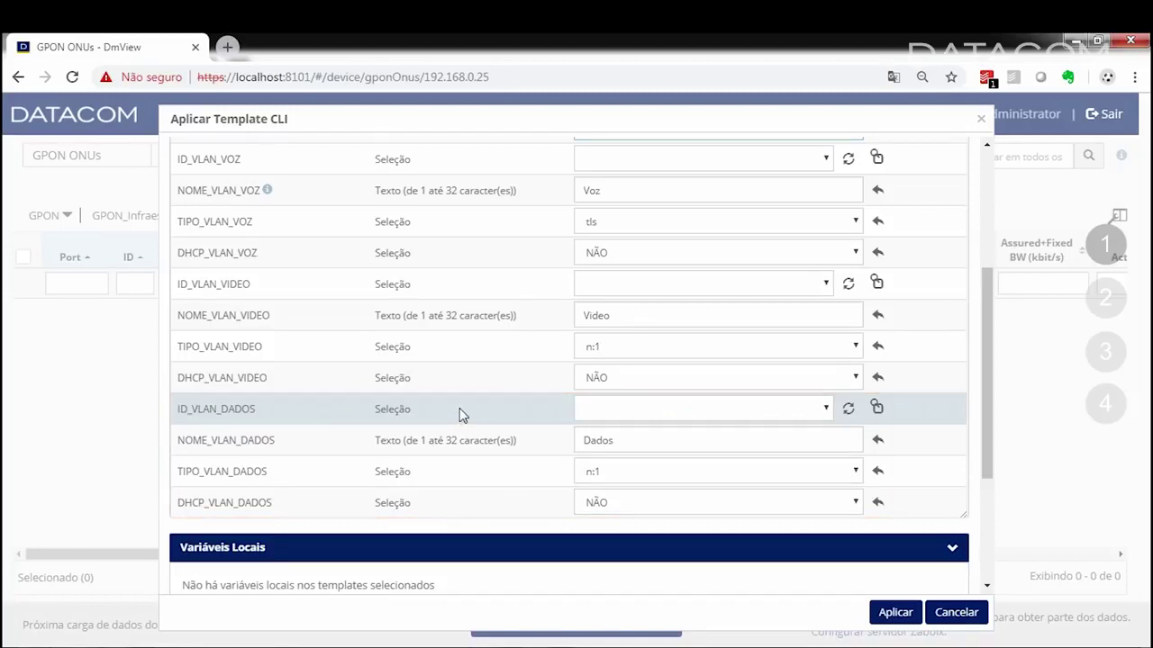
pyautogui.click(614, 416)
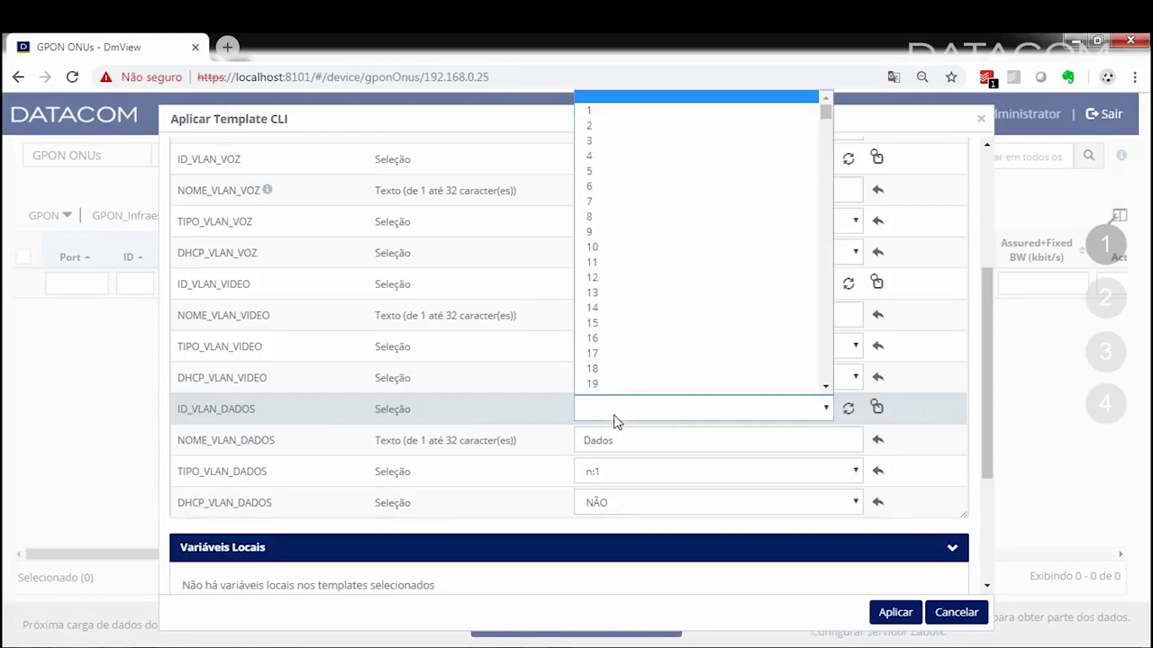
pyautogui.write('1000')
pyautogui.press('Return')
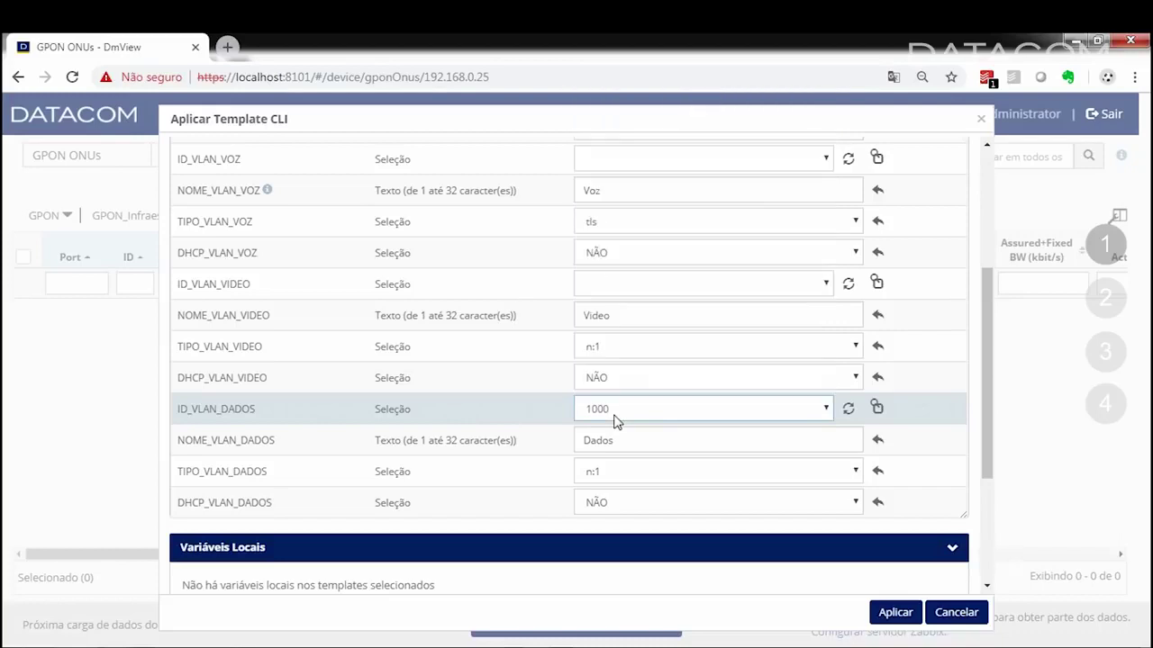
# Rename the data VLAN as PPPoE and choose n:1 as its type
pyautogui.click(616, 441)
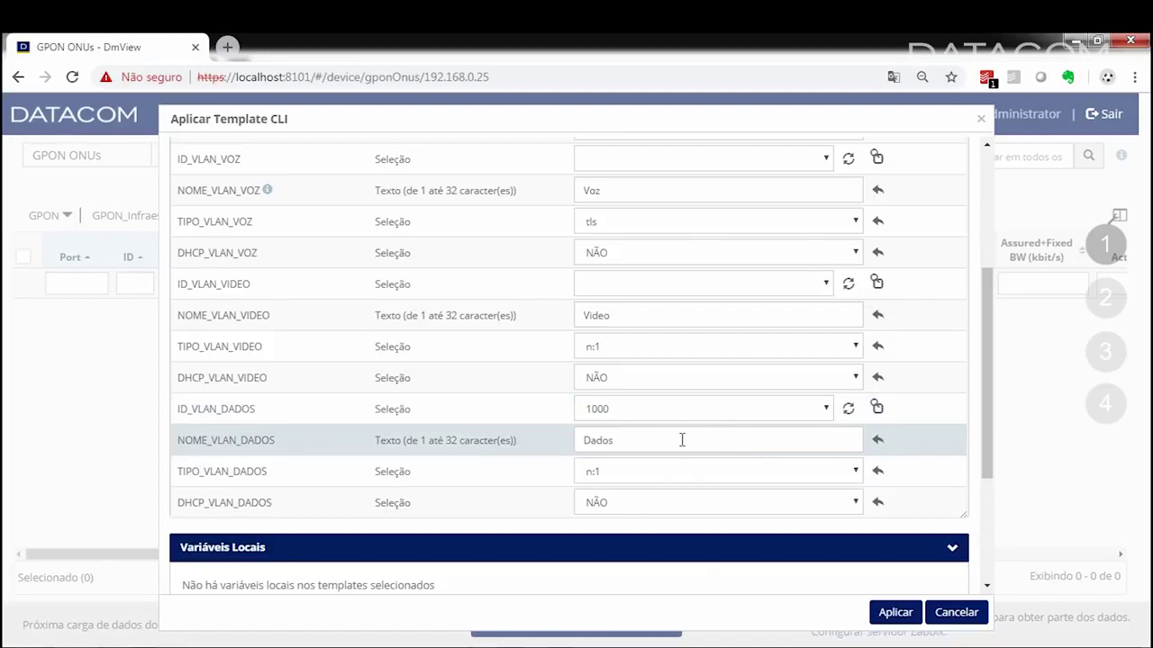
pyautogui.press('BackSpace')
pyautogui.press('BackSpace')
pyautogui.press('BackSpace')
pyautogui.press('BackSpace')
pyautogui.press('BackSpace')
pyautogui.write('PPPoE')
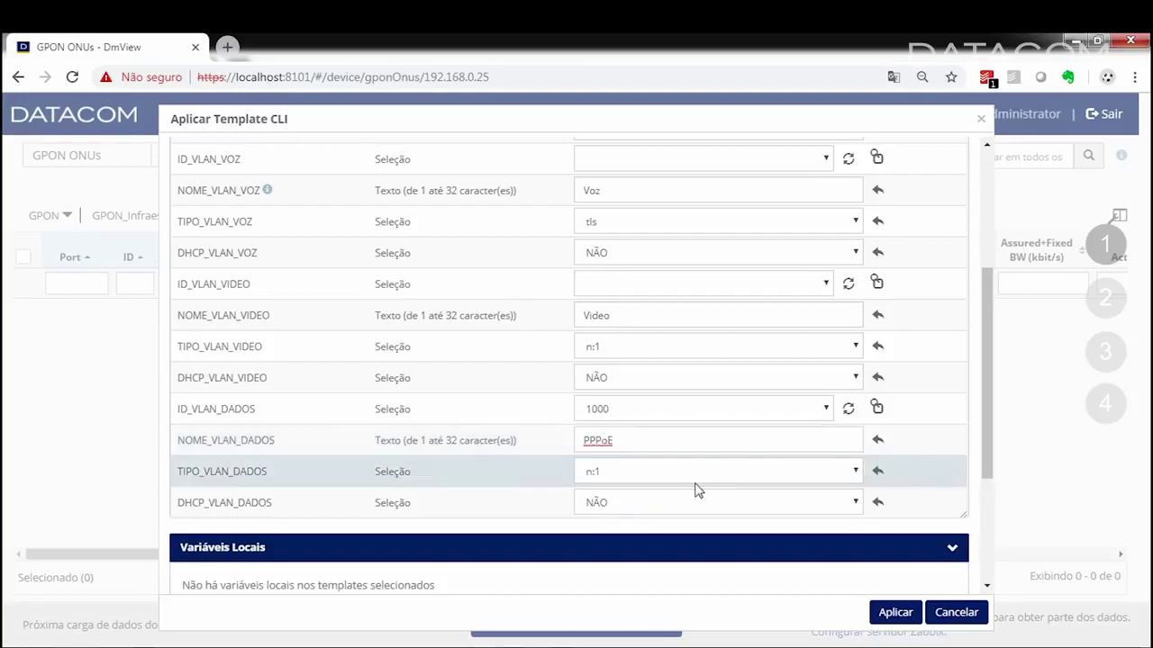
pyautogui.click(689, 474)
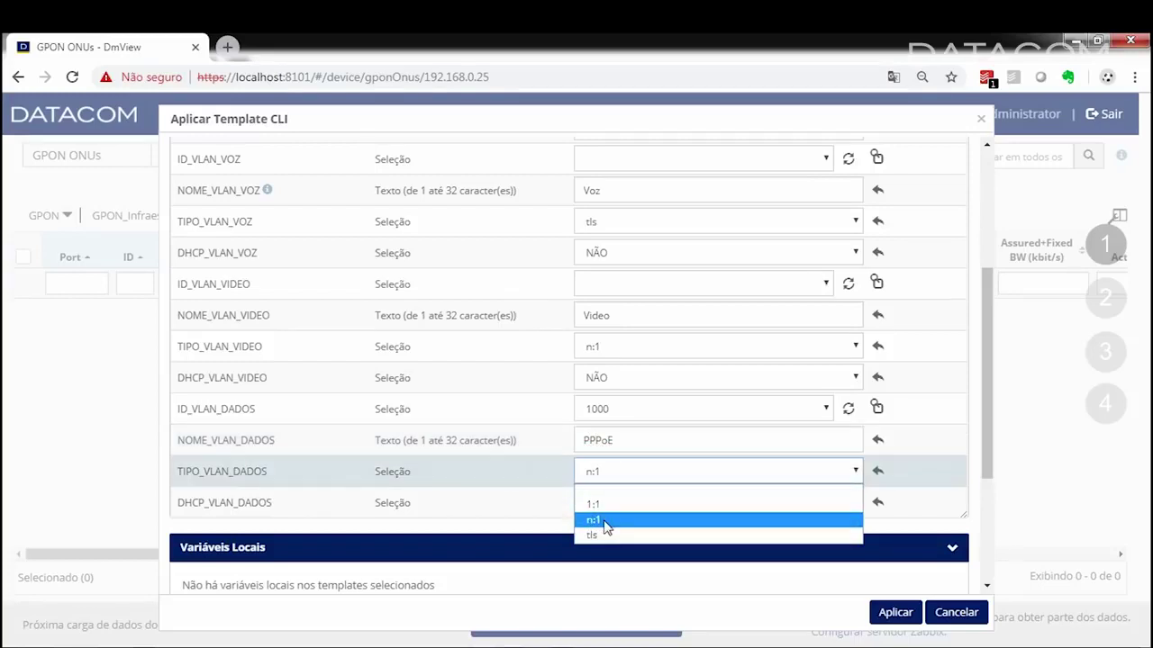
pyautogui.click(603, 522)
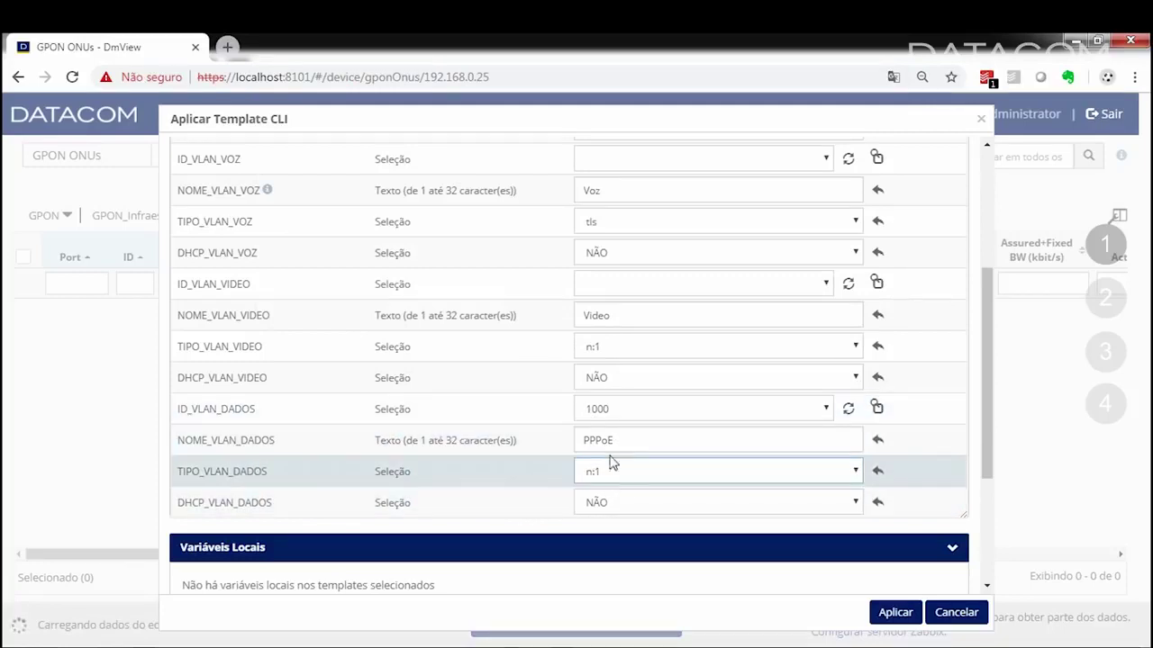
# Review the generated CLI commands, apply the infrastructure template to the equipment and close the results
pyautogui.scroll(-1, 507, 432)
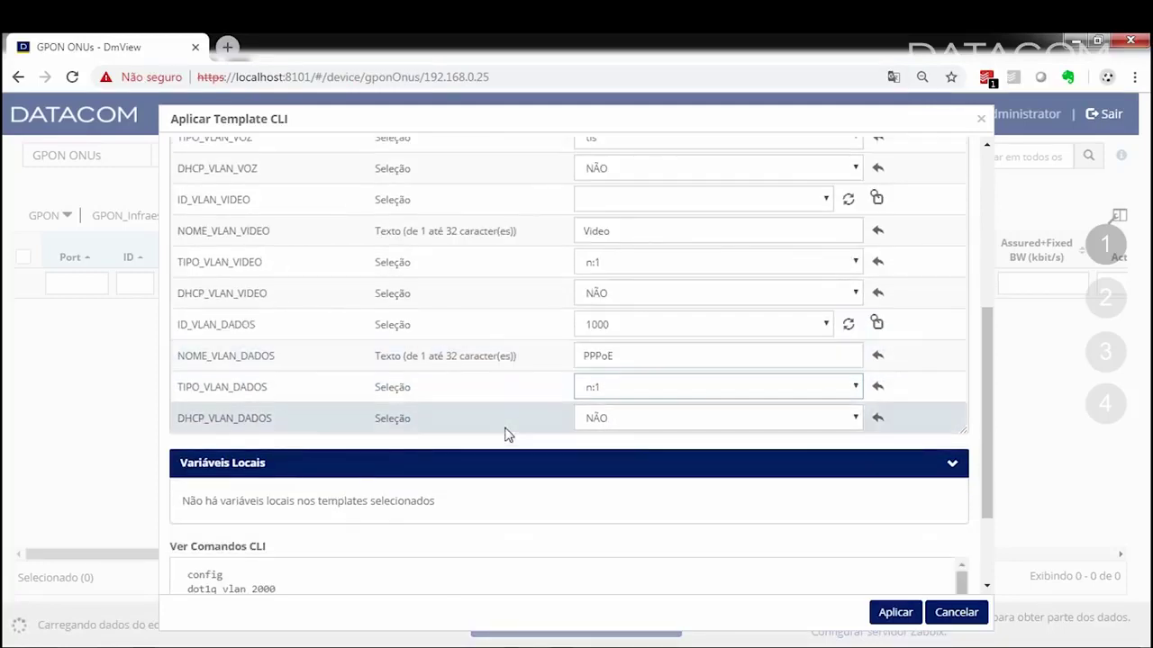
pyautogui.scroll(-2, 877, 494)
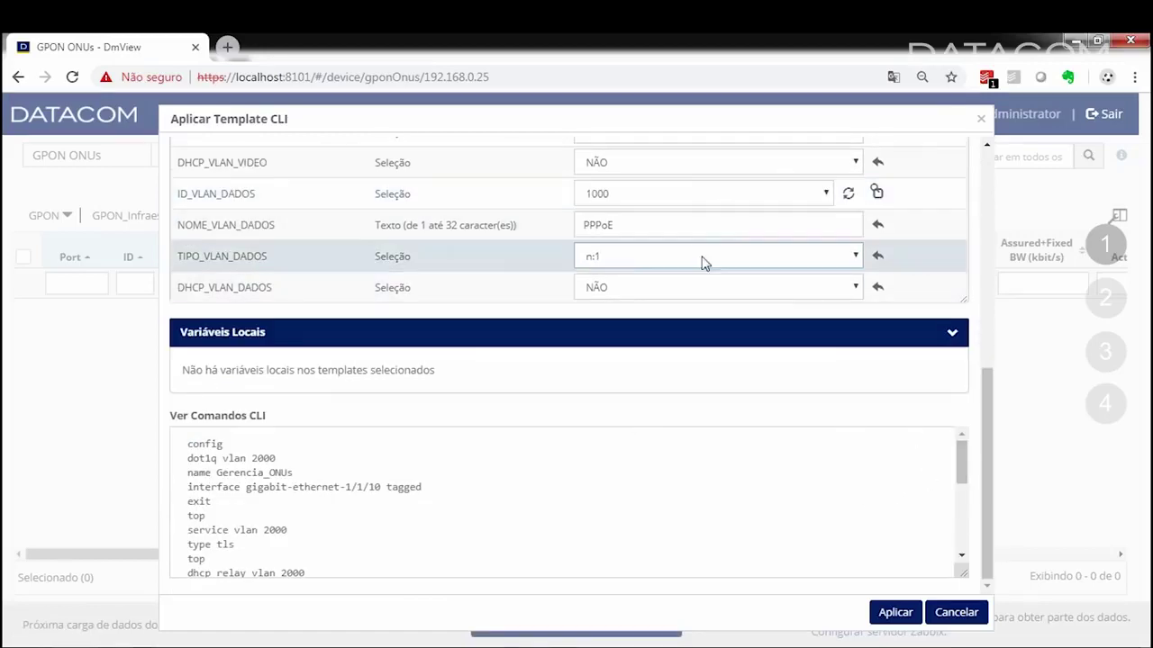
pyautogui.moveTo(960, 465)
pyautogui.mouseDown()
pyautogui.moveTo(960, 547)
pyautogui.moveTo(960, 446)
pyautogui.mouseUp()
pyautogui.click(895, 617)
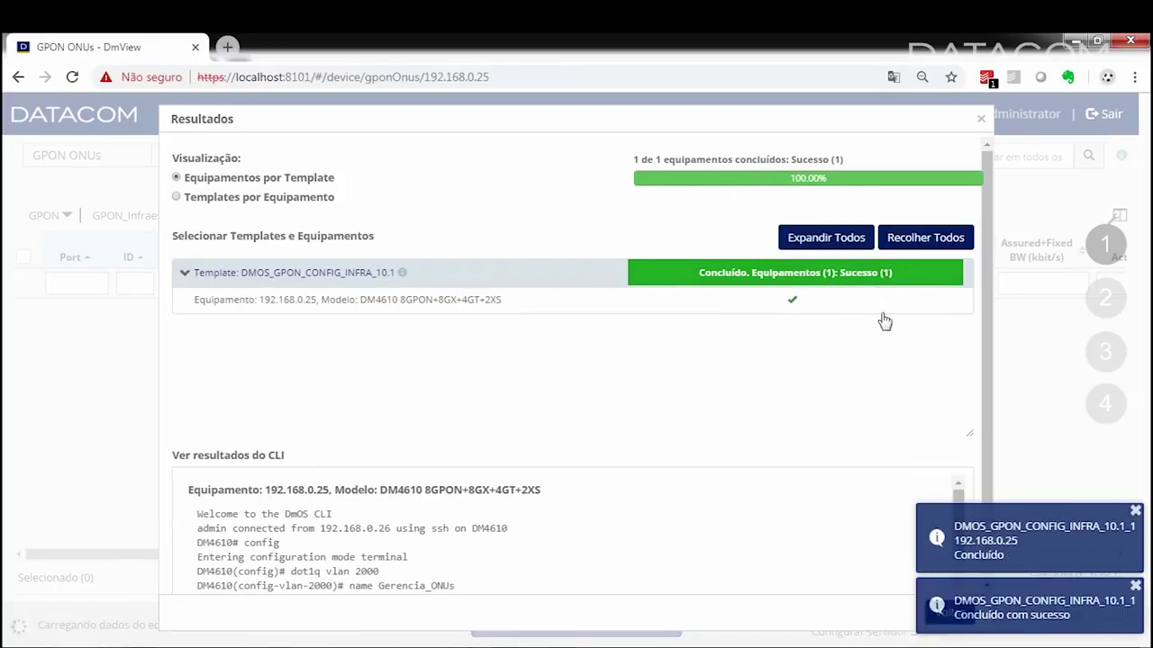
pyautogui.click(982, 124)
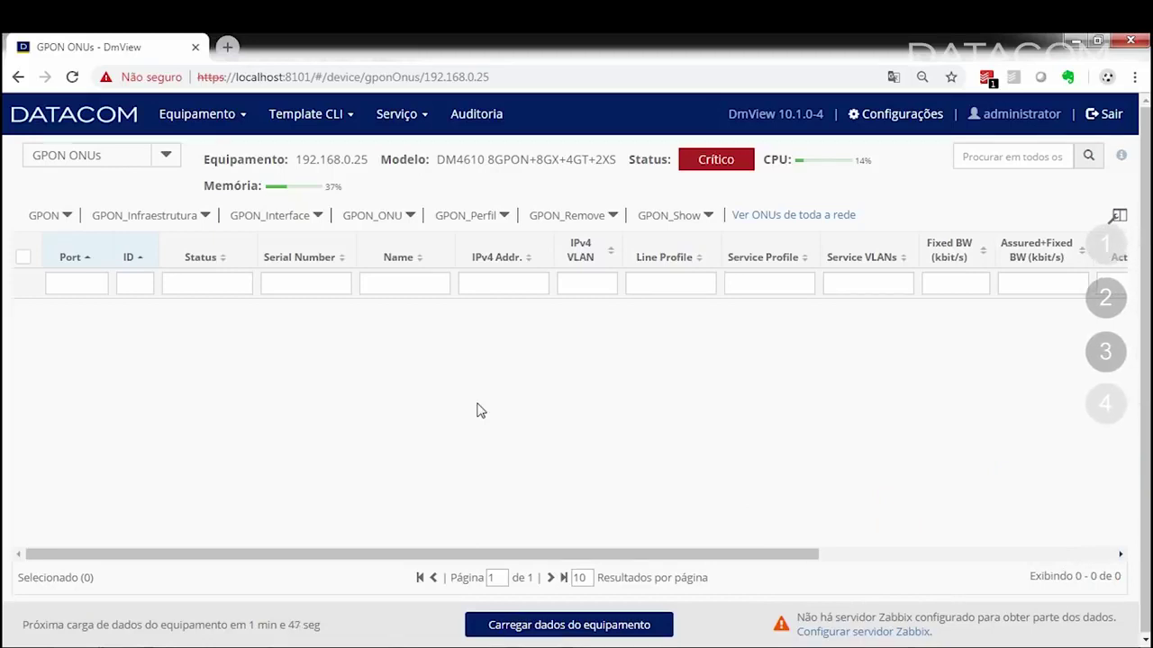
# Open the DMOS_GPON_CONFIG_PERFIL_BRIDGE_10.1 template and set LINE_PROFILE to PPPoE
pyautogui.click(477, 221)
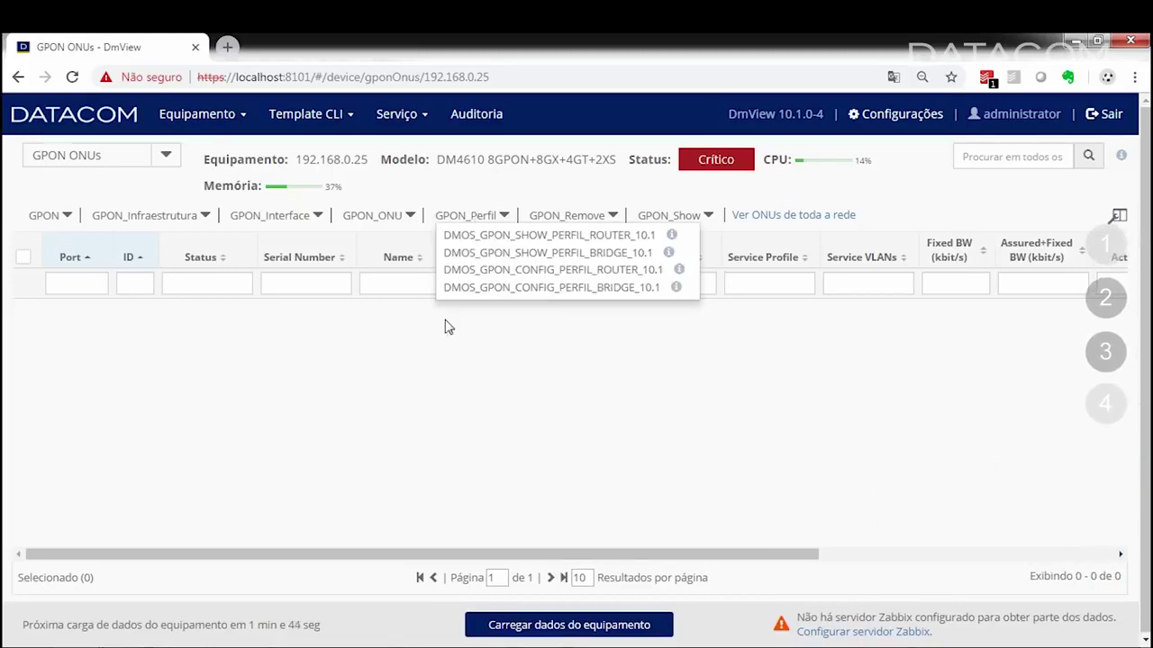
pyautogui.click(589, 289)
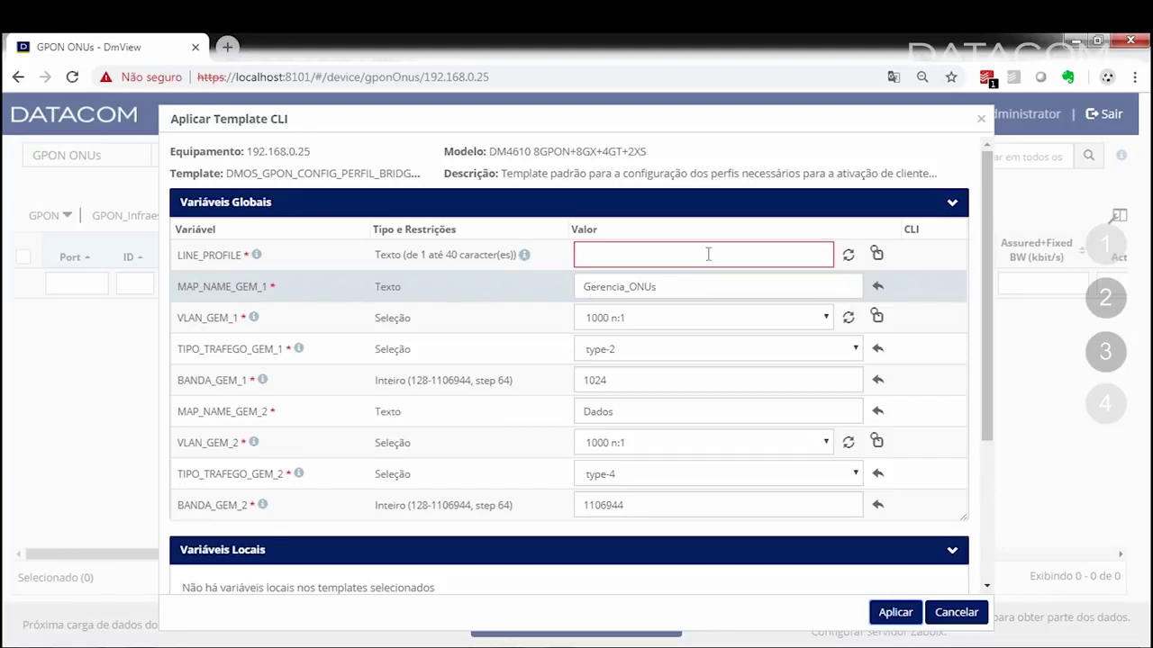
pyautogui.click(648, 258)
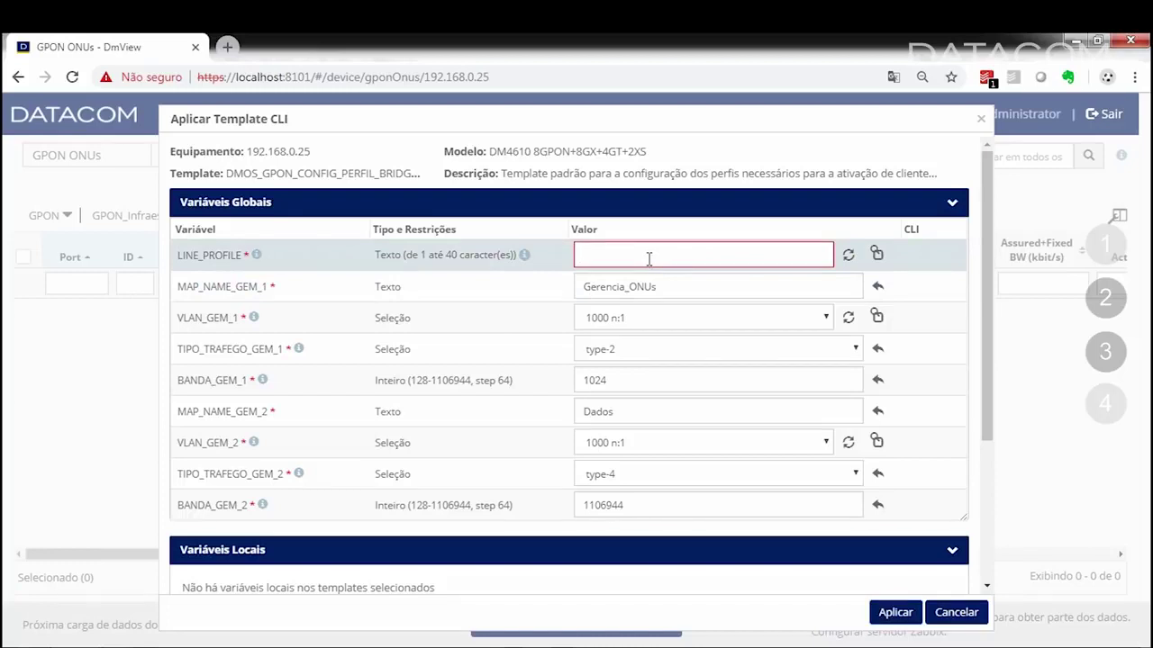
pyautogui.write('PPPoE')
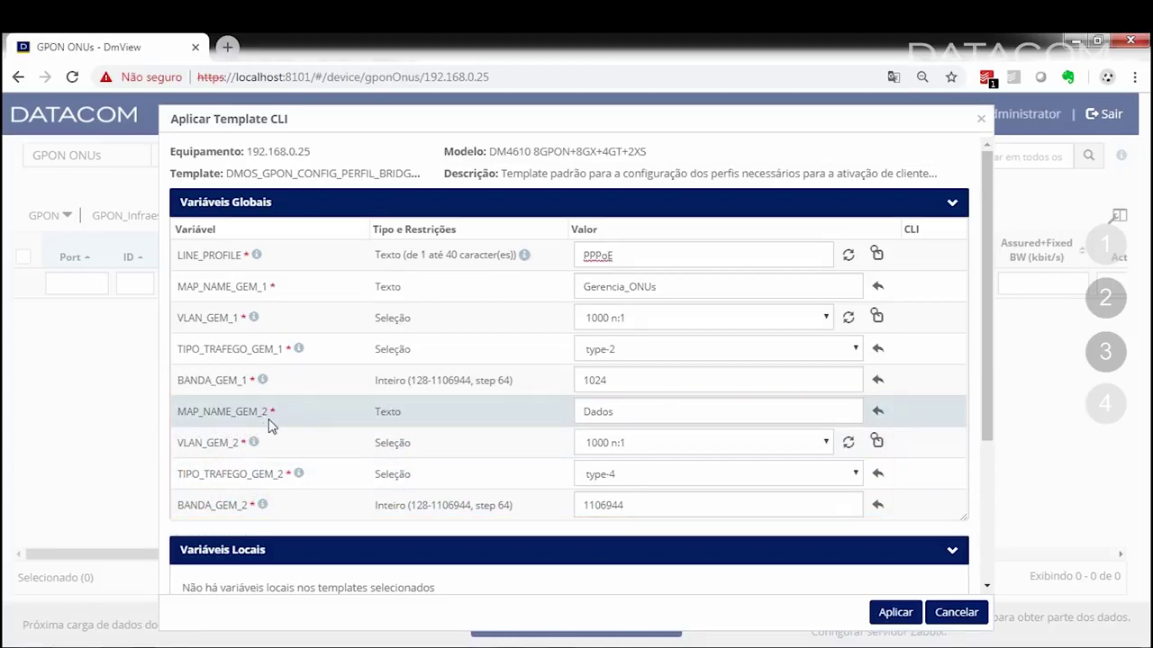
# Set MAP_NAME_GEM_2 to PPPoE and choose 1000 n:1 for VLAN_GEM_2
pyautogui.click(630, 414)
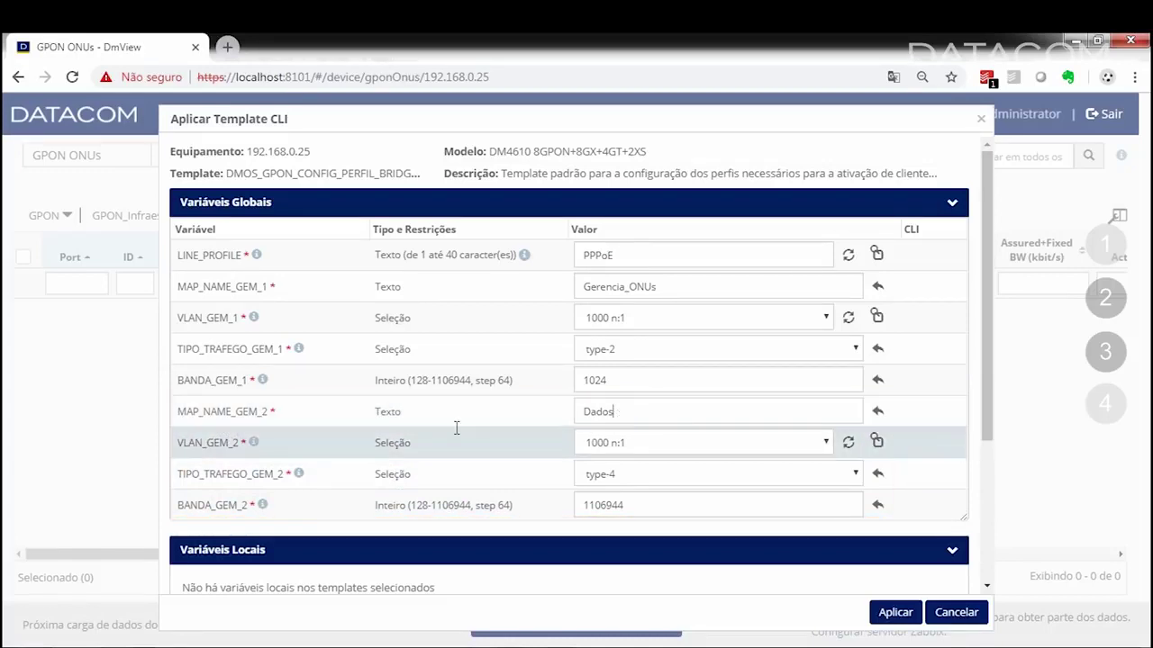
pyautogui.press('BackSpace')
pyautogui.press('BackSpace')
pyautogui.press('BackSpace')
pyautogui.press('BackSpace')
pyautogui.press('BackSpace')
pyautogui.write('PPPoE')
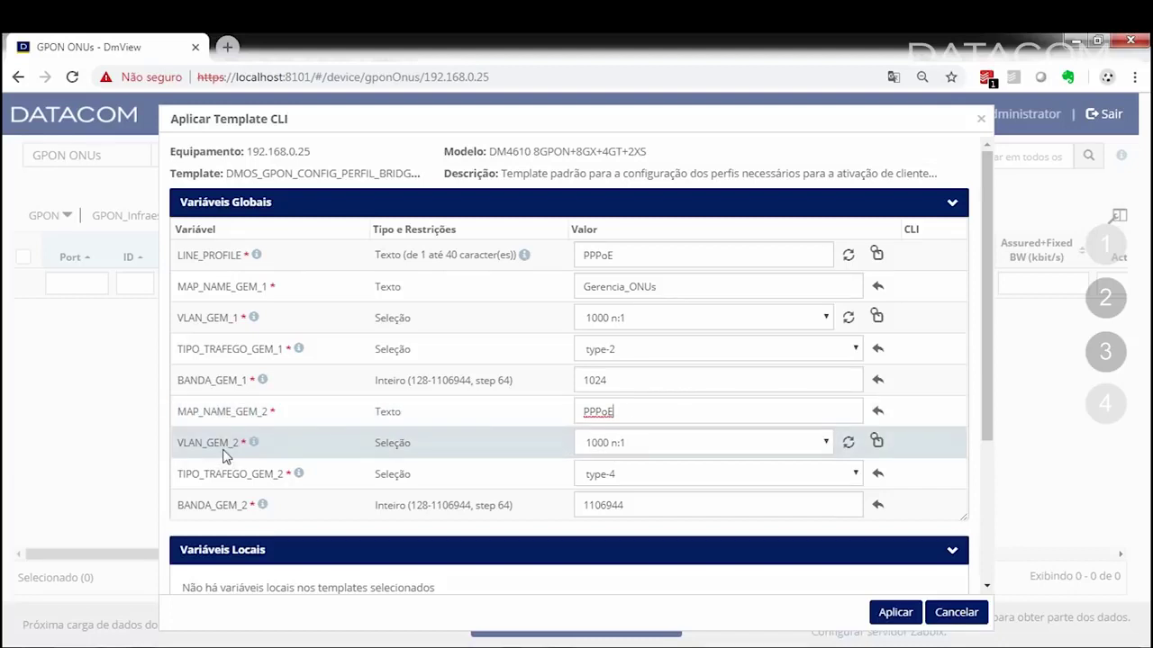
pyautogui.click(656, 447)
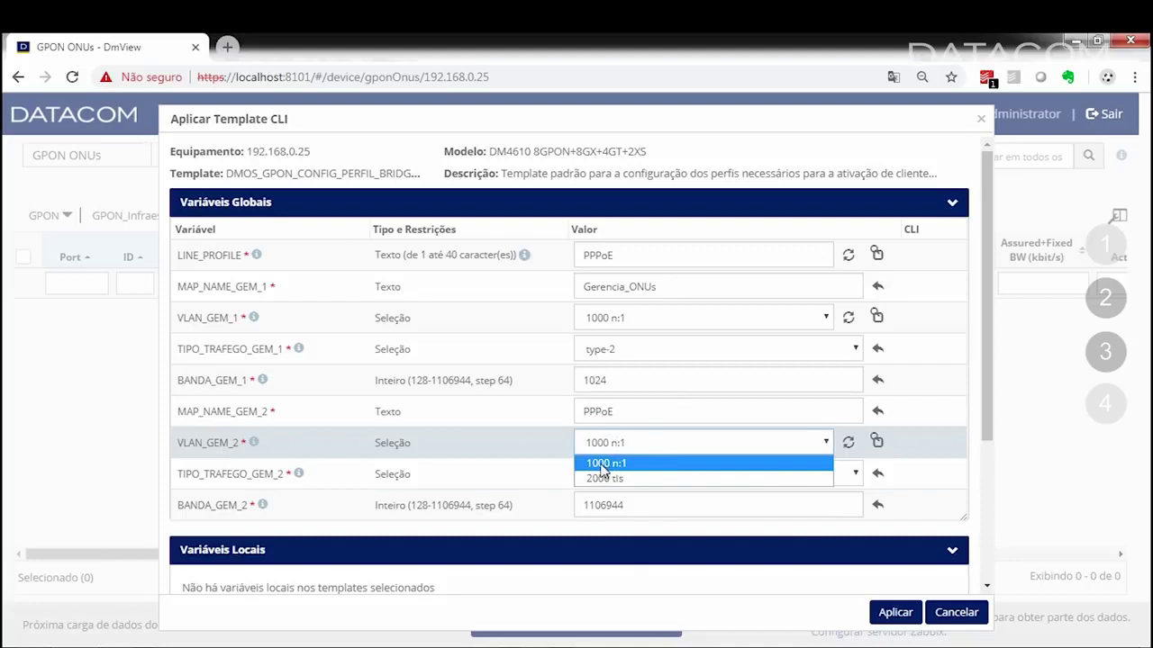
pyautogui.click(603, 465)
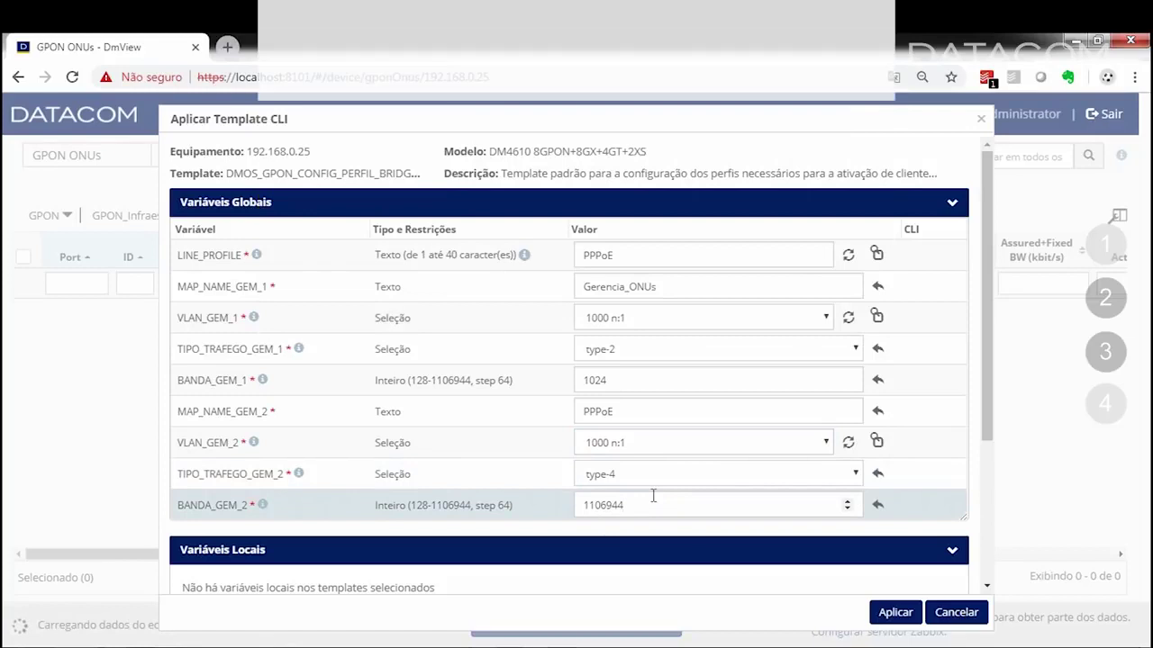
pyautogui.click(653, 495)
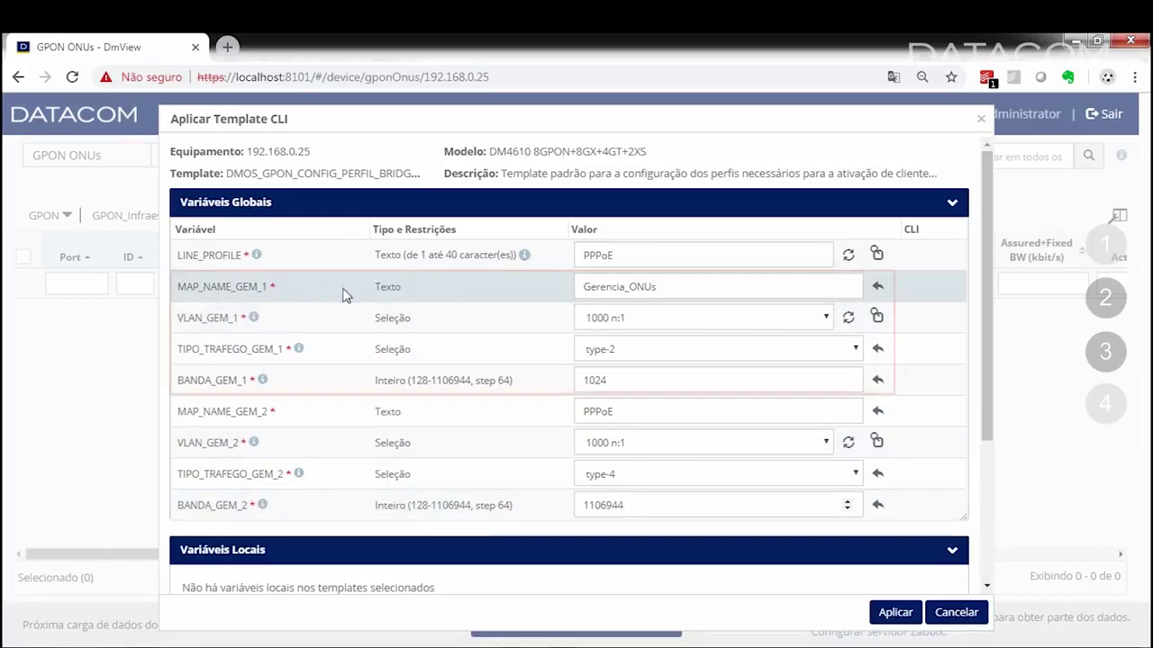
# Choose the management VLAN 2000 tls for VLAN_GEM_1, which carries the Gerencia_ONUs mapping
pyautogui.click(625, 286)
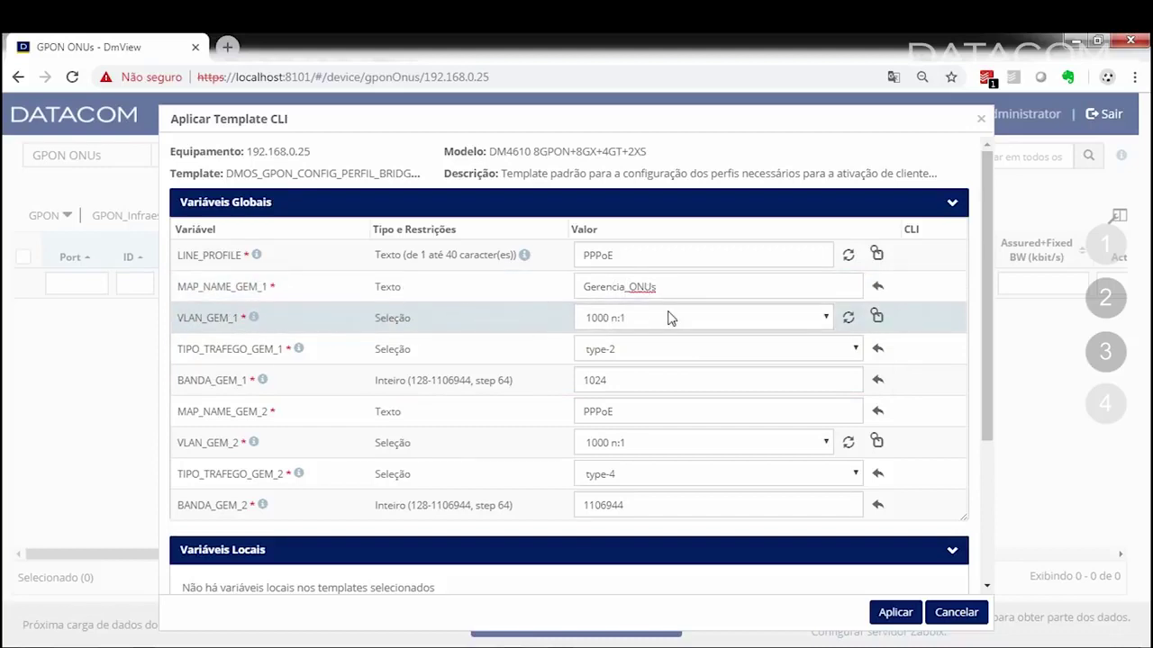
pyautogui.click(652, 317)
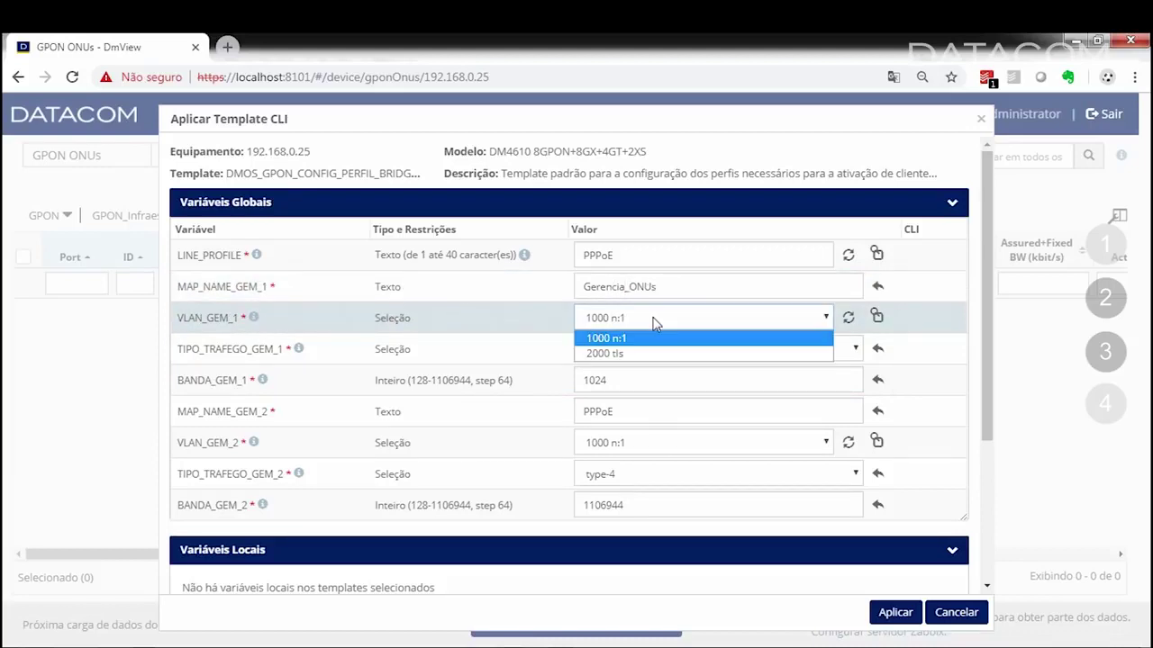
pyautogui.click(611, 354)
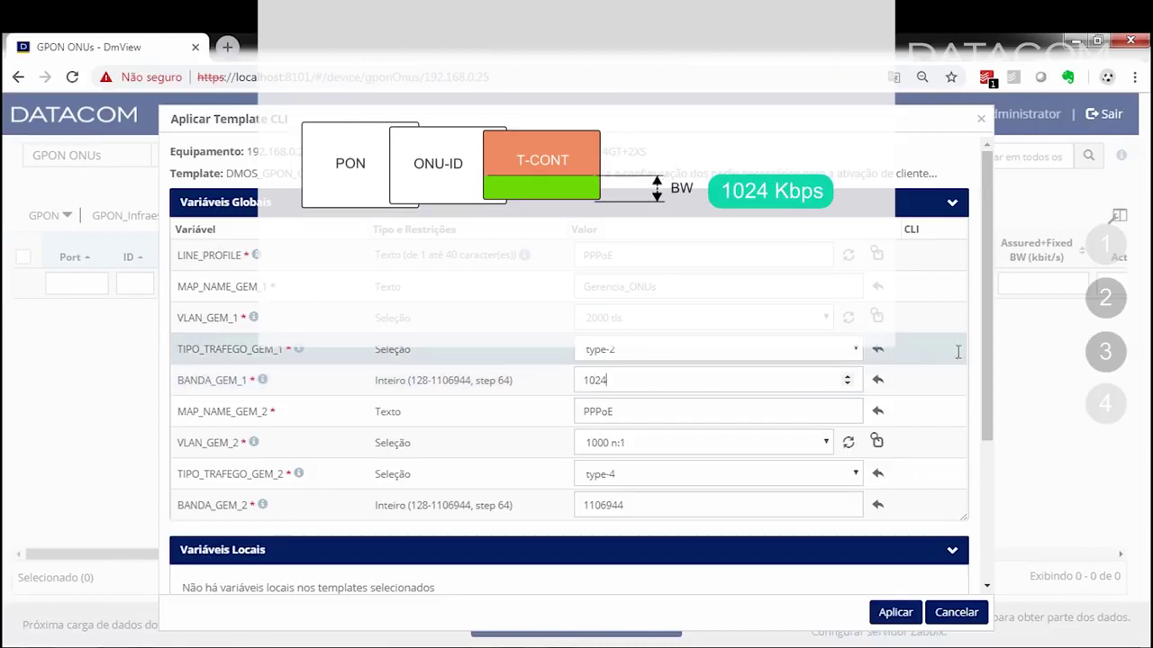
# Review the generated CLI commands, apply the bridge profile template to the equipment and close the results
pyautogui.scroll(-5, 658, 508)
pyautogui.scroll(-10, 659, 508)
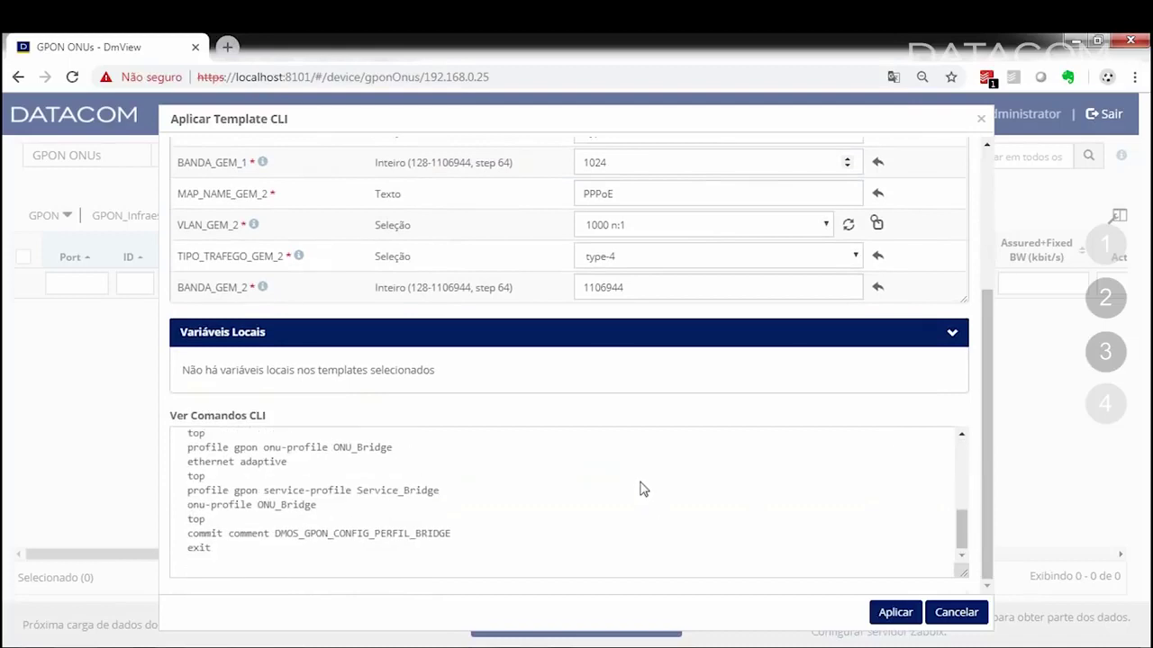
pyautogui.scroll(10, 641, 491)
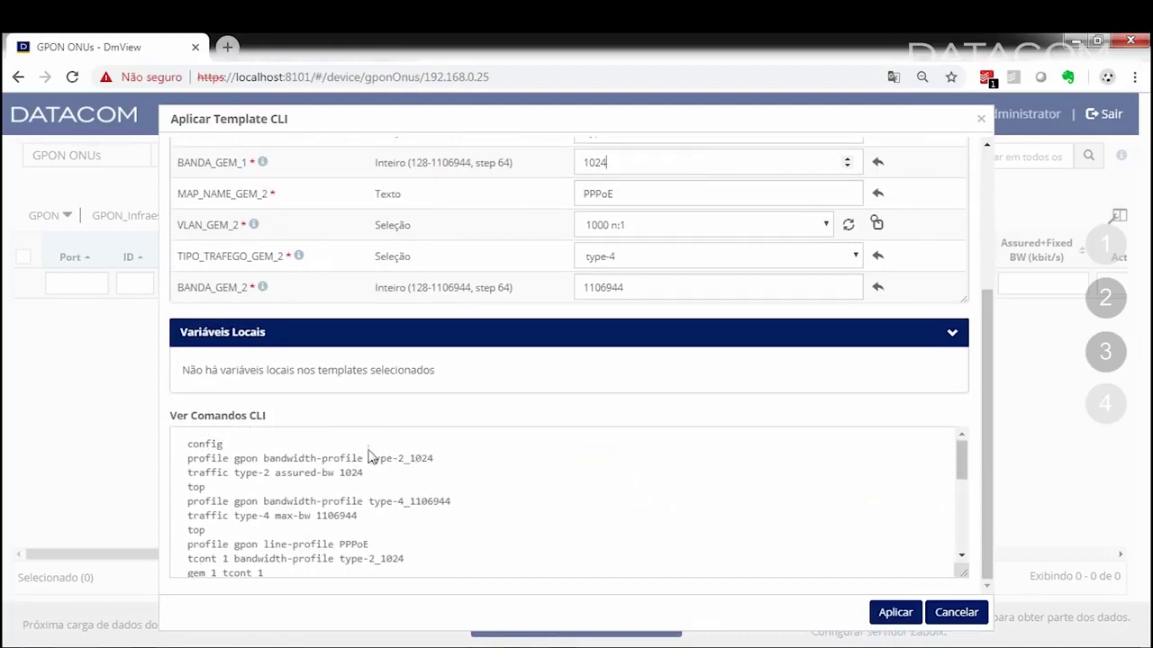
pyautogui.scroll(-2, 527, 478)
pyautogui.scroll(-4, 525, 478)
pyautogui.scroll(5, 756, 303)
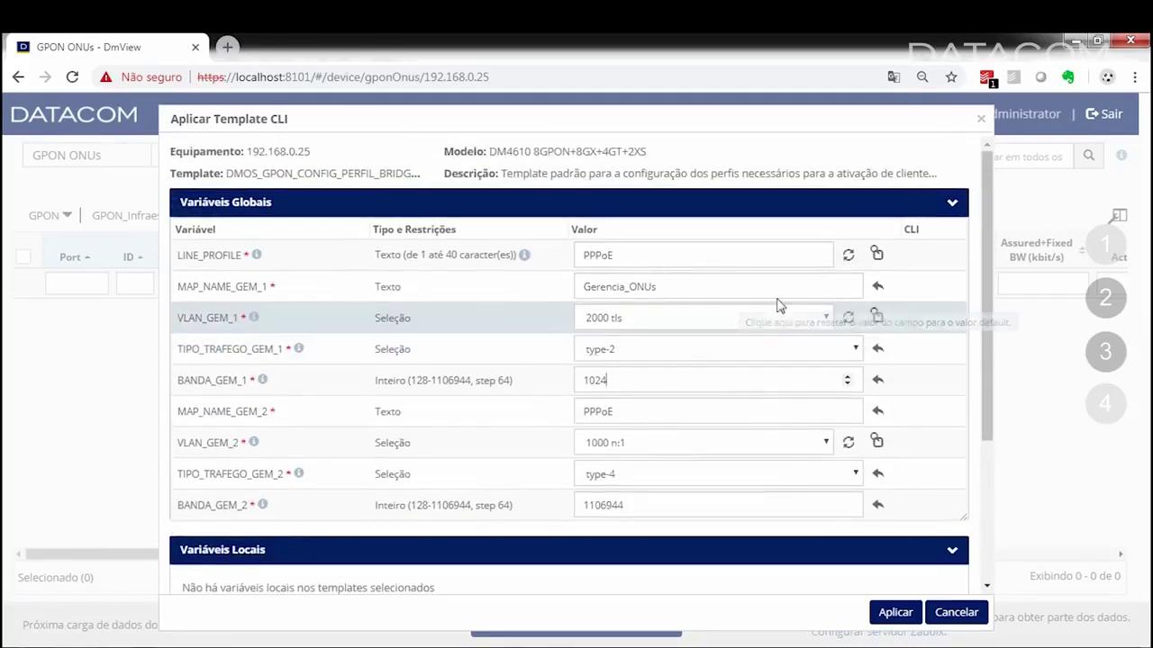
pyautogui.scroll(-1, 893, 403)
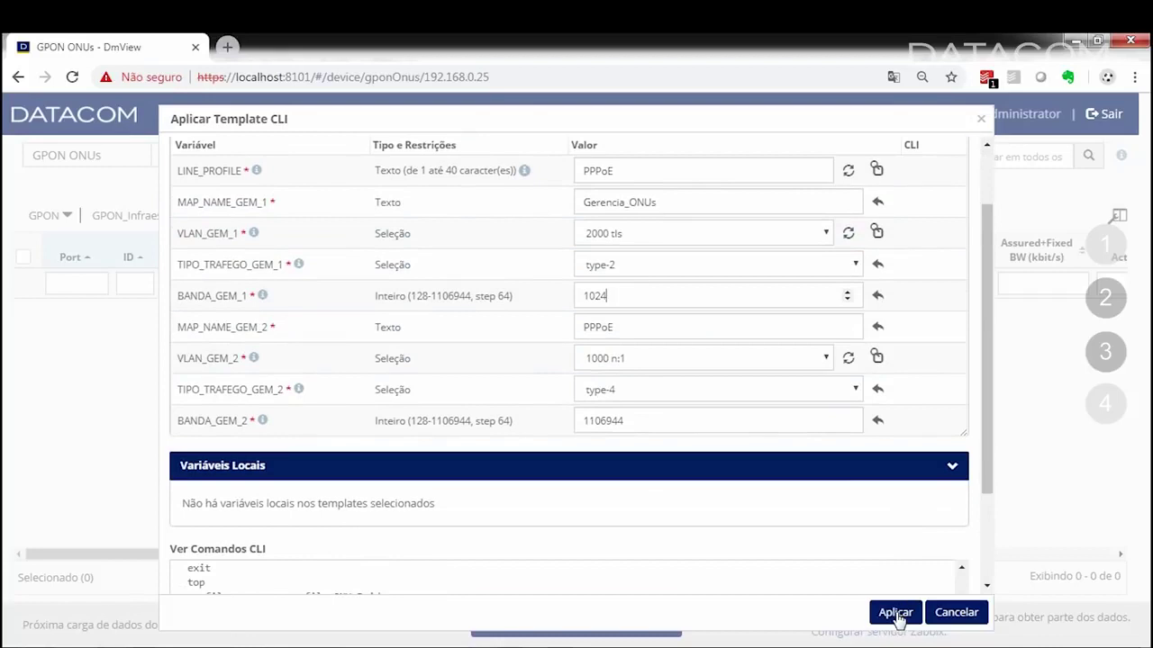
pyautogui.click(896, 615)
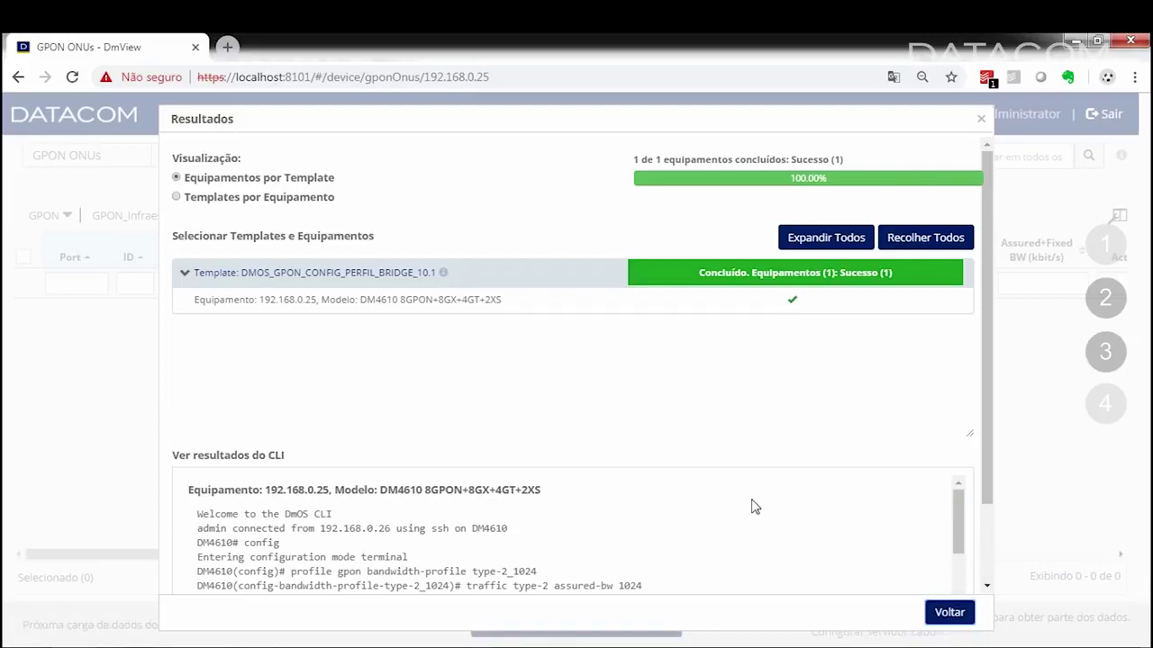
pyautogui.click(981, 118)
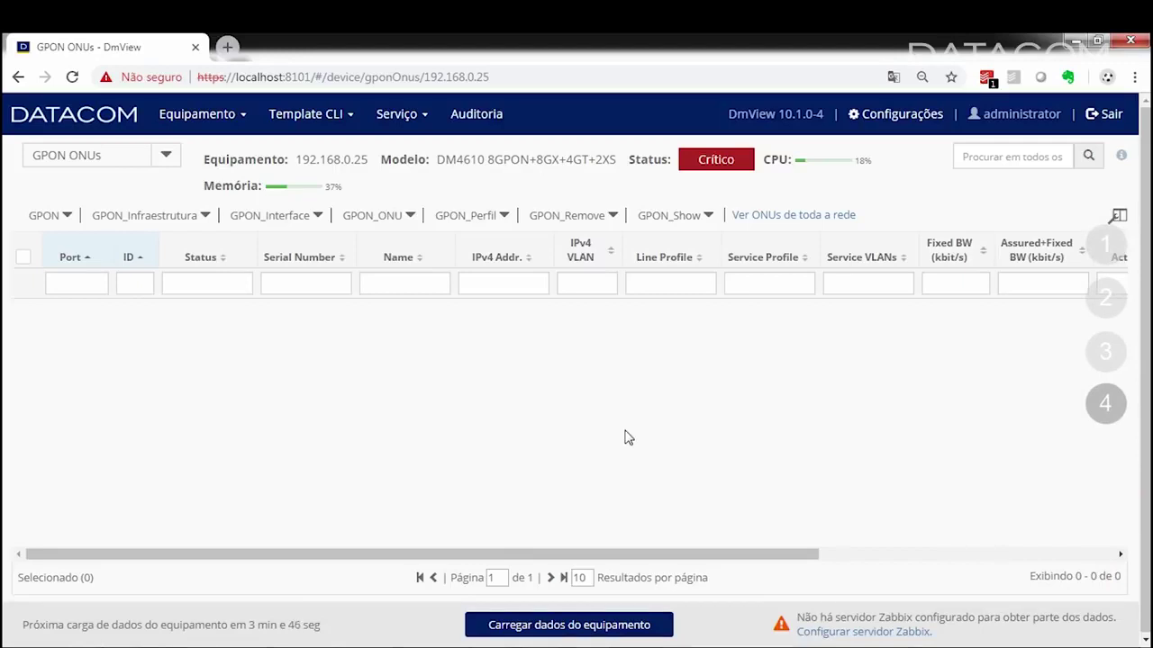
# Open the DMOS_GPON_HABILITA_PORTA_10.1 template and select 1/1/1 as the GPON port
pyautogui.click(273, 217)
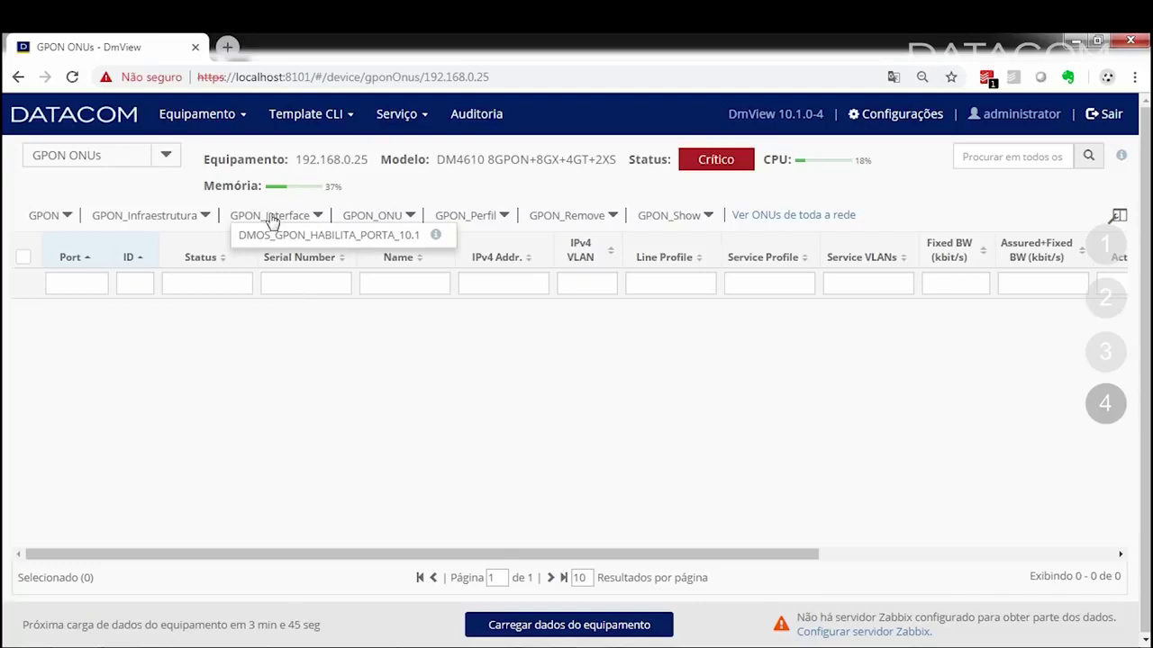
pyautogui.click(340, 241)
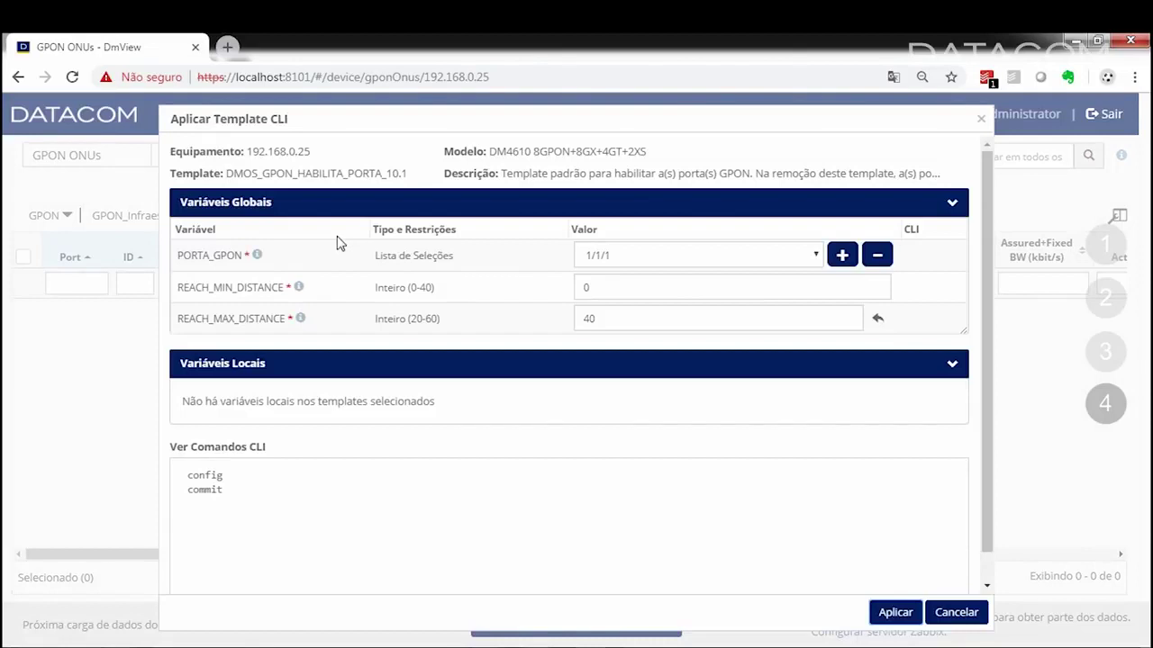
pyautogui.click(621, 257)
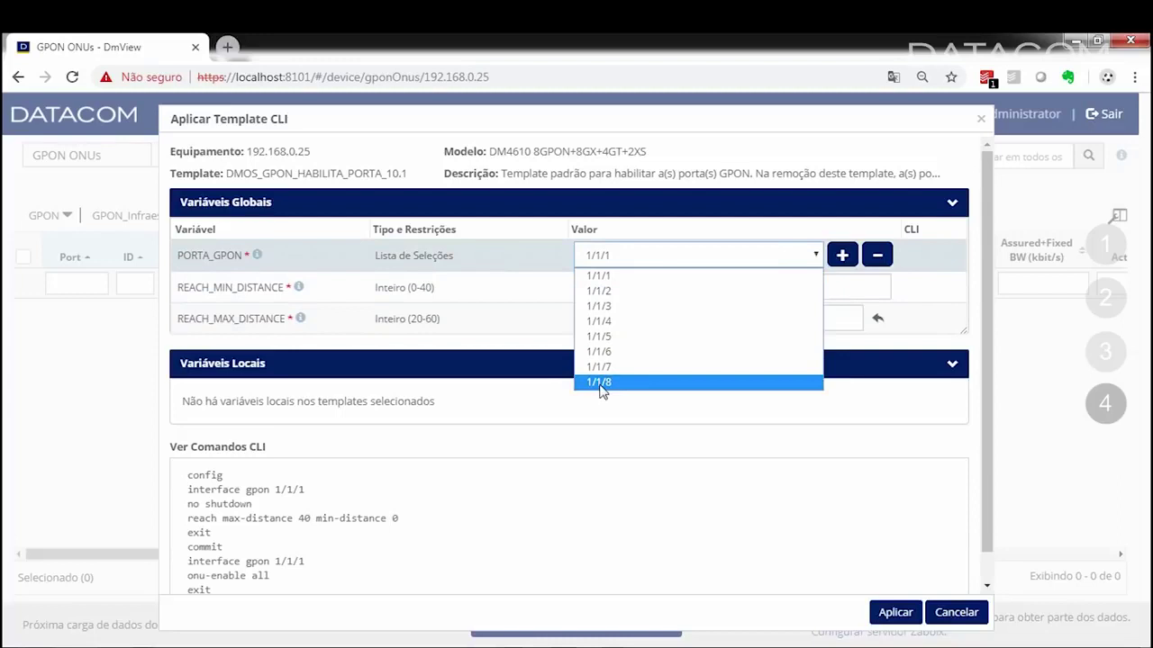
pyautogui.click(611, 285)
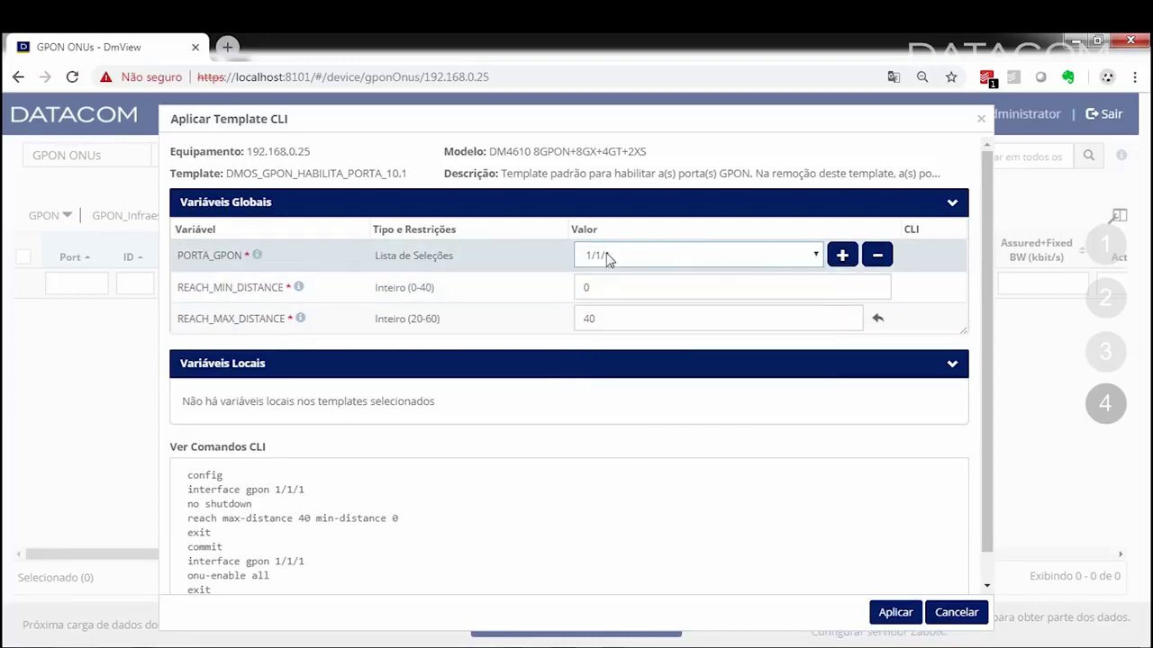
# Add 1/1/2 as a second GPON port in the template and remove that entry again
pyautogui.click(842, 256)
pyautogui.click(625, 284)
pyautogui.click(618, 319)
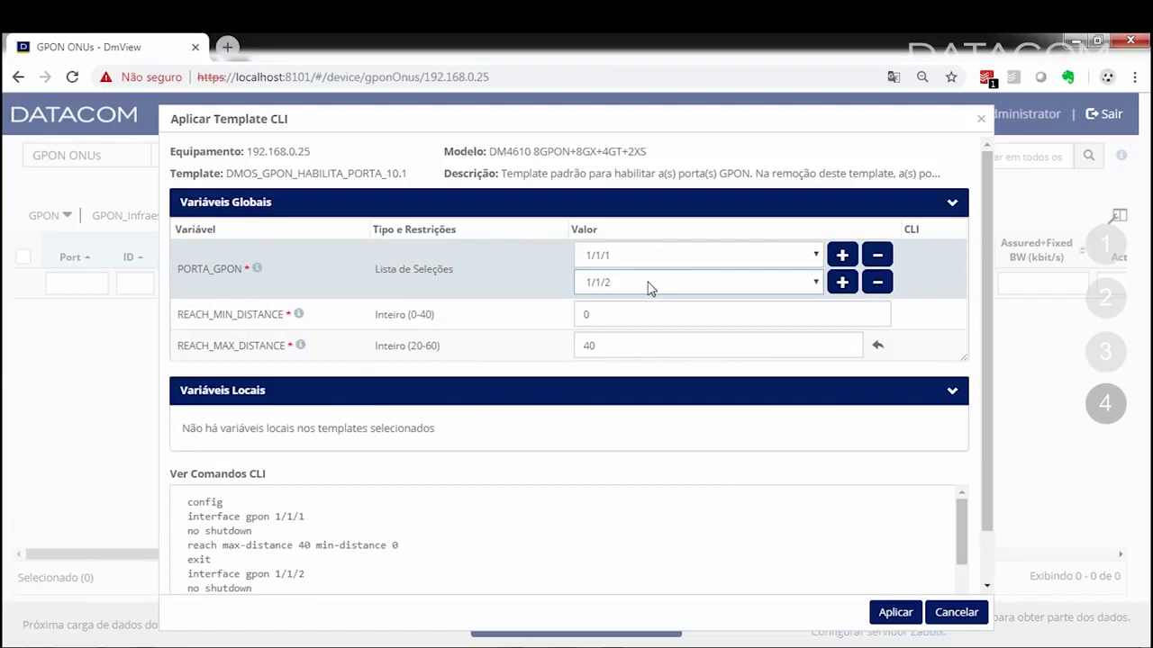
pyautogui.click(877, 284)
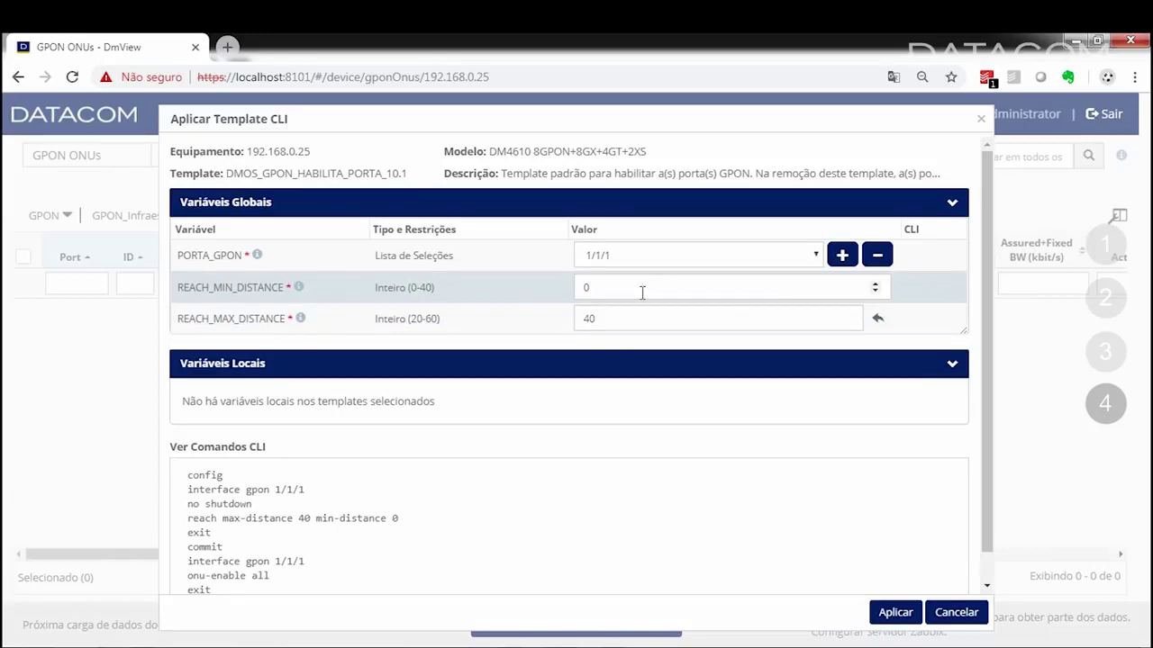
# Check the generated commands, apply the port-enabling template, review the CLI output and close the results
pyautogui.scroll(-1, 648, 524)
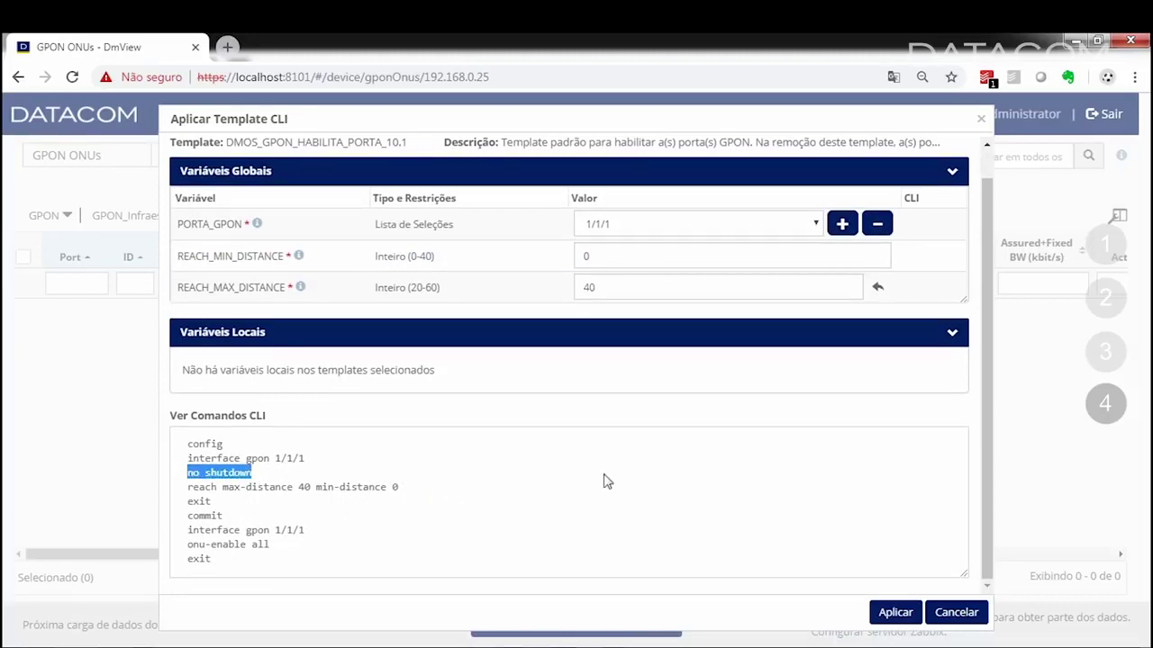
pyautogui.click(894, 614)
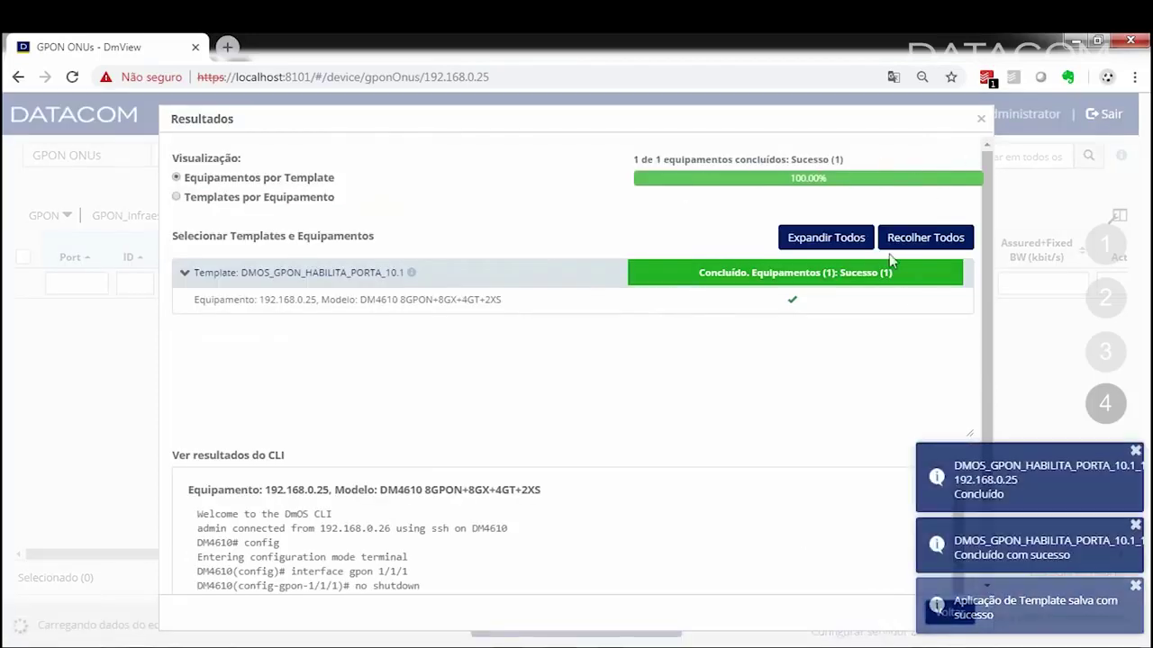
pyautogui.scroll(-1, 988, 354)
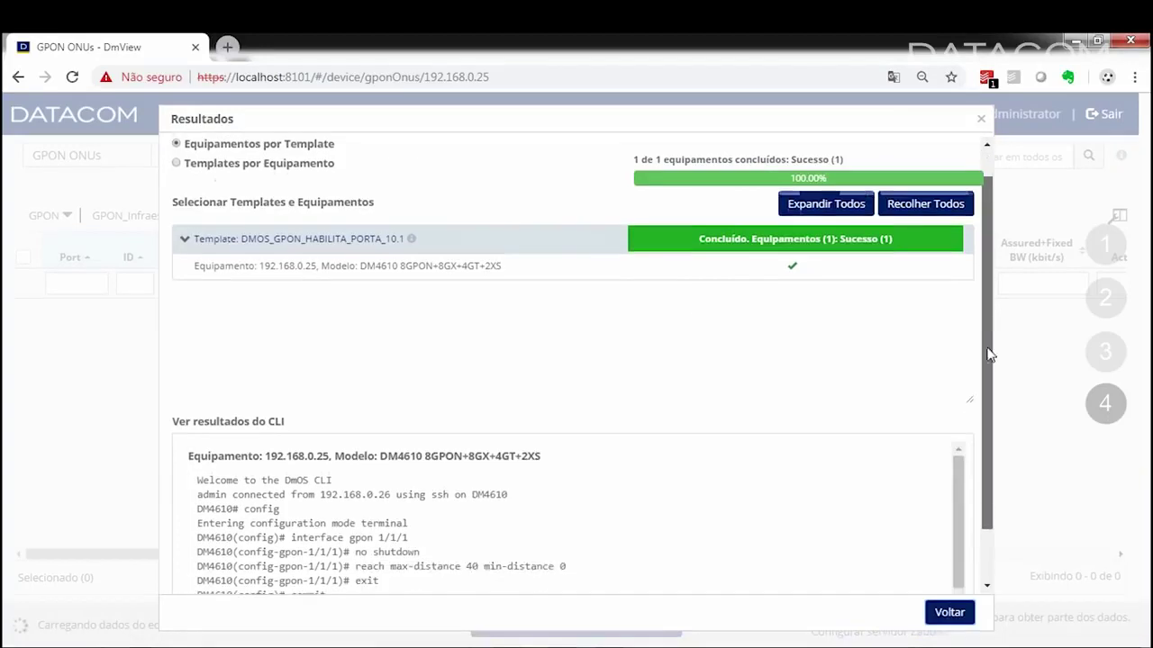
pyautogui.scroll(-2, 988, 354)
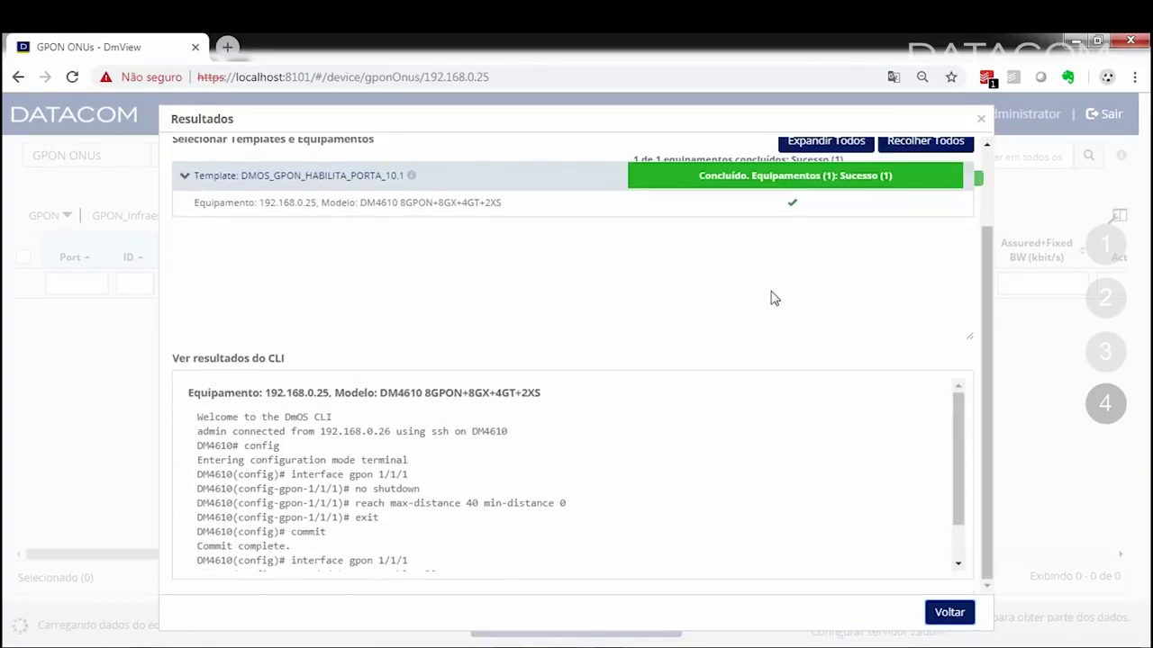
pyautogui.click(981, 119)
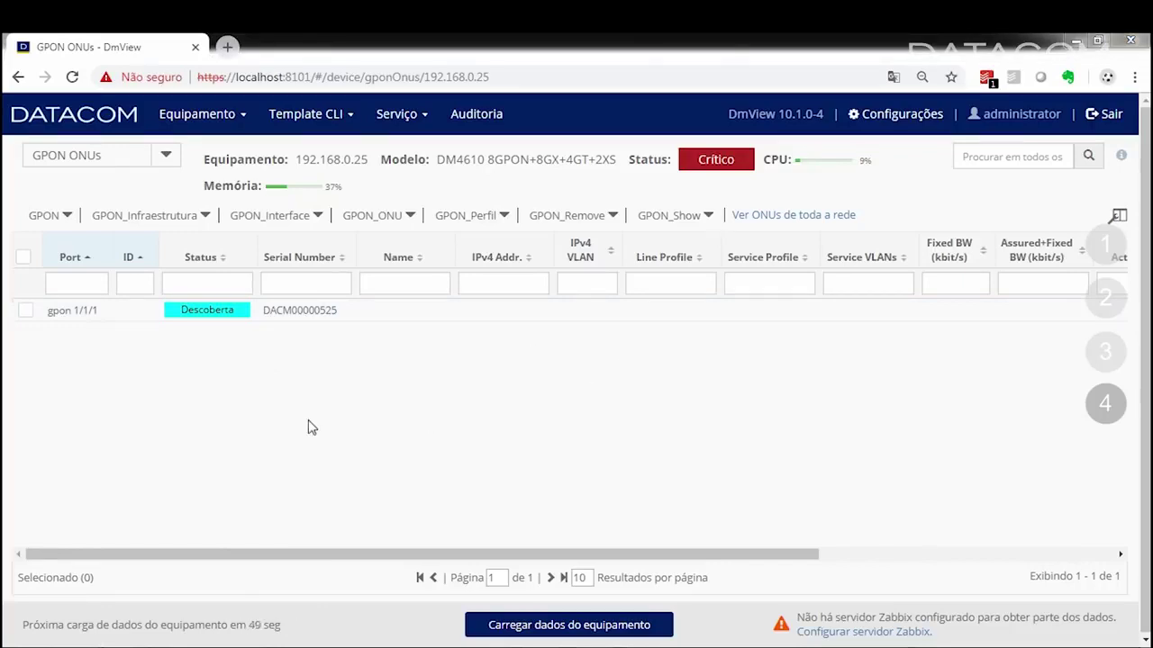
# Select the discovered ONU on gpon 1/1/1 and open the DMOS_GPON_ATIVA_ONU_BRIDGE_10.1 template for it
pyautogui.click(25, 310)
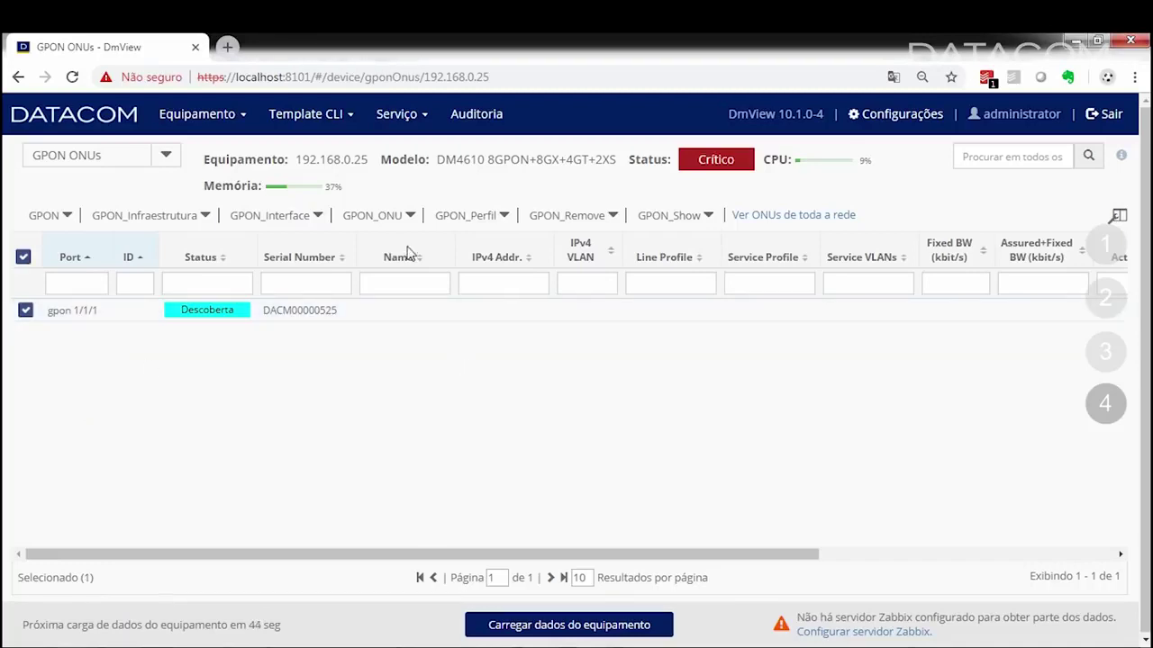
pyautogui.click(393, 222)
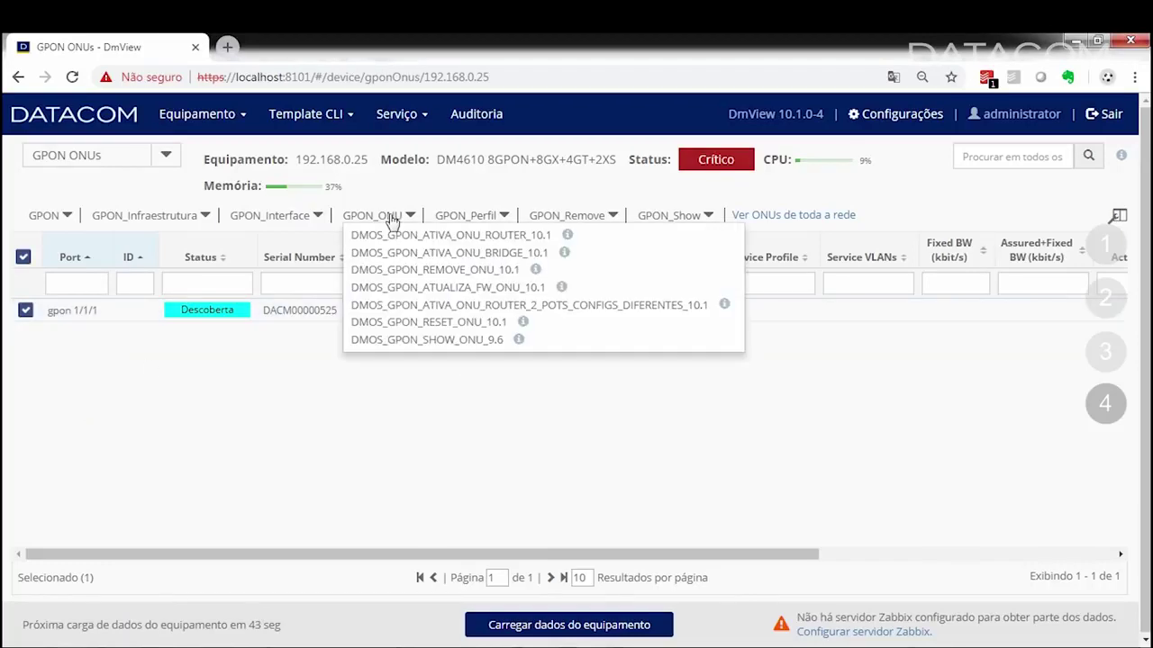
pyautogui.click(467, 255)
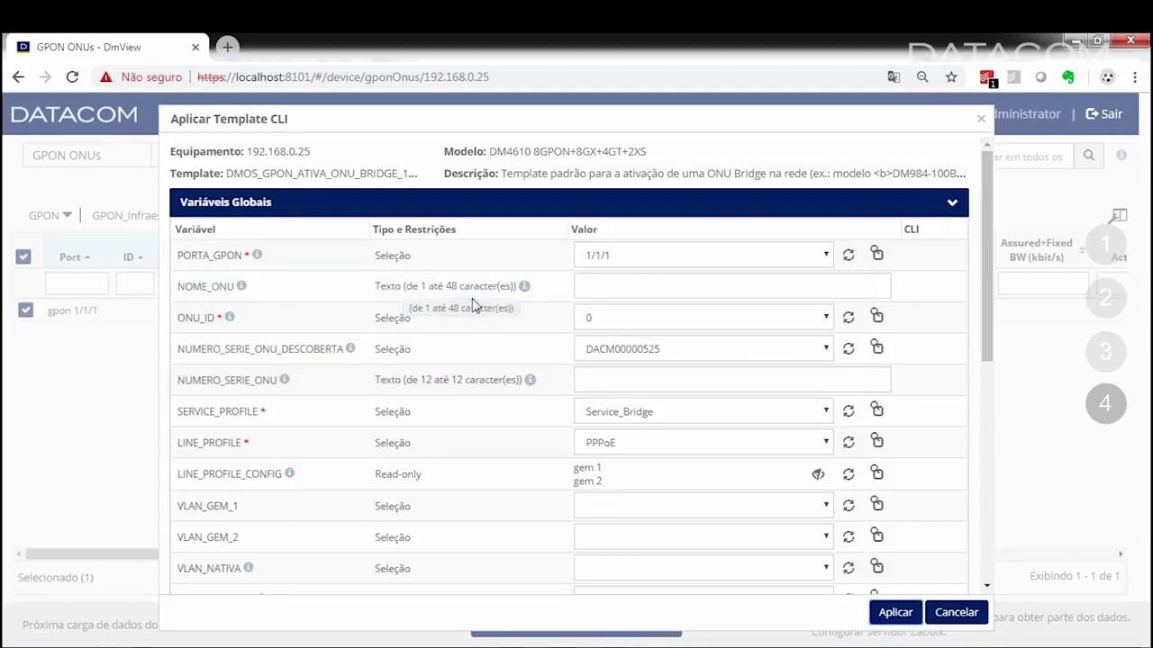
# Name the ONU onu_teste and check the available ONU IDs, keeping ID 0
pyautogui.click(618, 289)
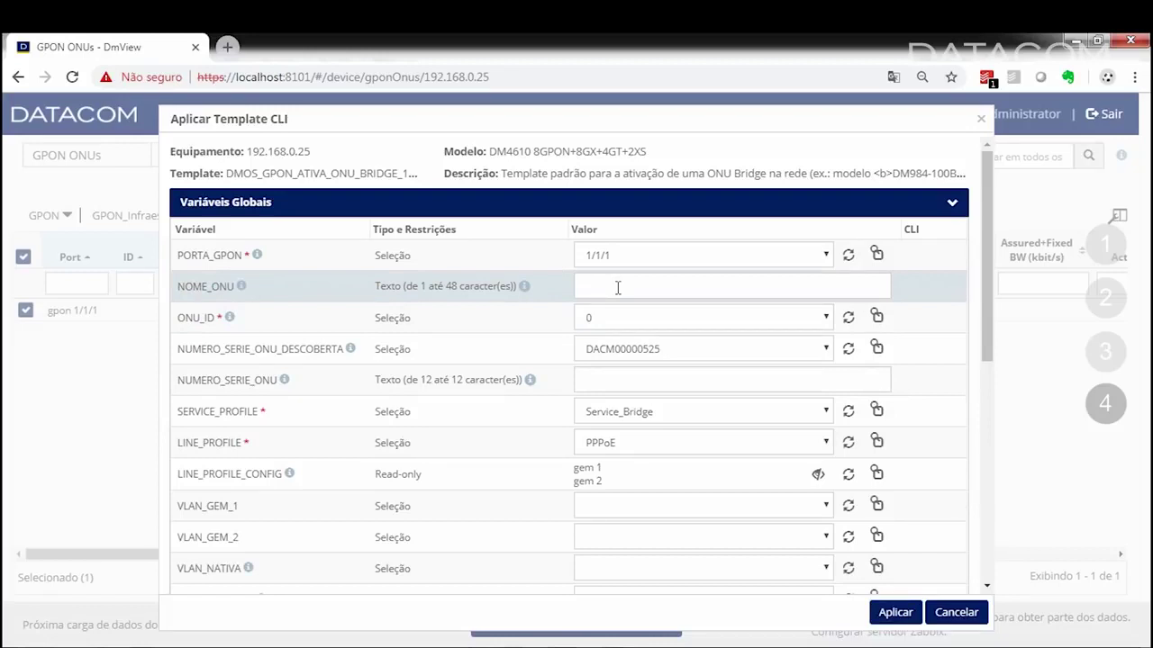
pyautogui.write('onu_teste')
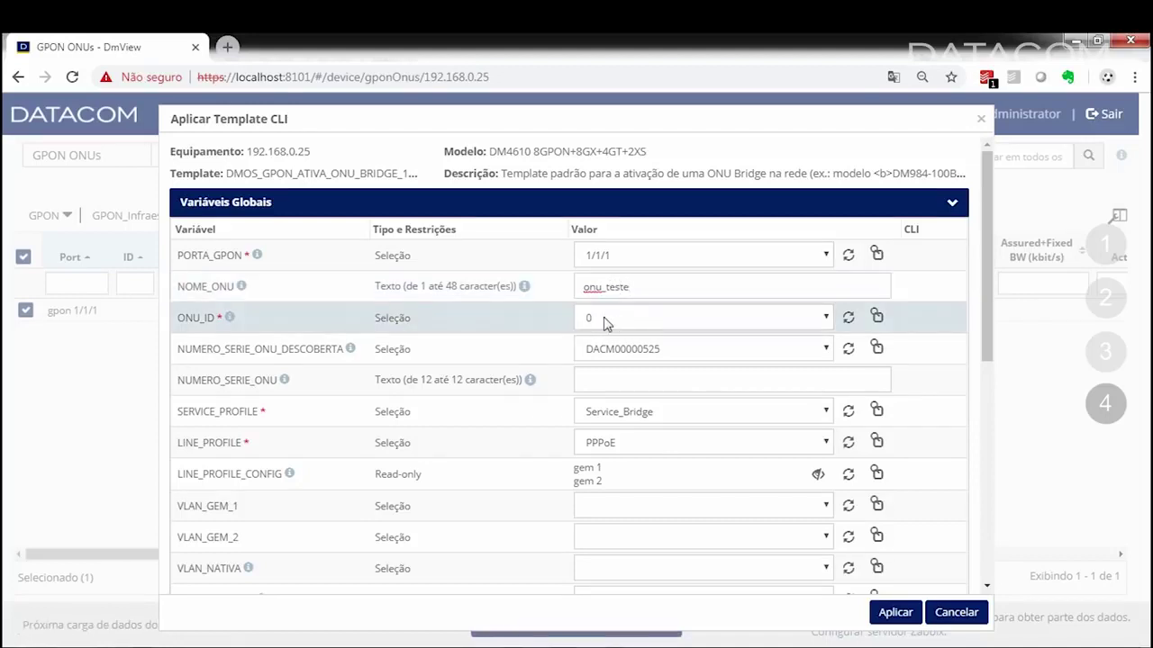
pyautogui.click(604, 322)
pyautogui.moveTo(828, 365); pyautogui.dragTo(571, 312)
pyautogui.click(550, 311)
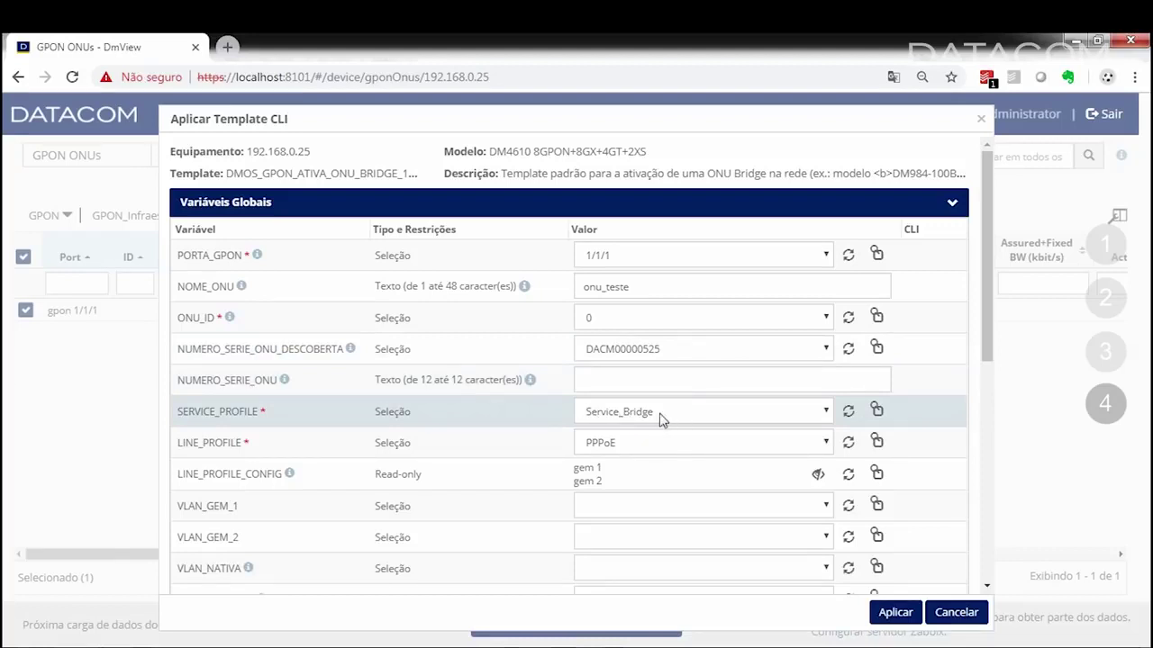
# Keep the PPPoE line profile and assign VLAN 2000 to GEM 1 and VLAN 1000 to GEM 2
pyautogui.click(623, 443)
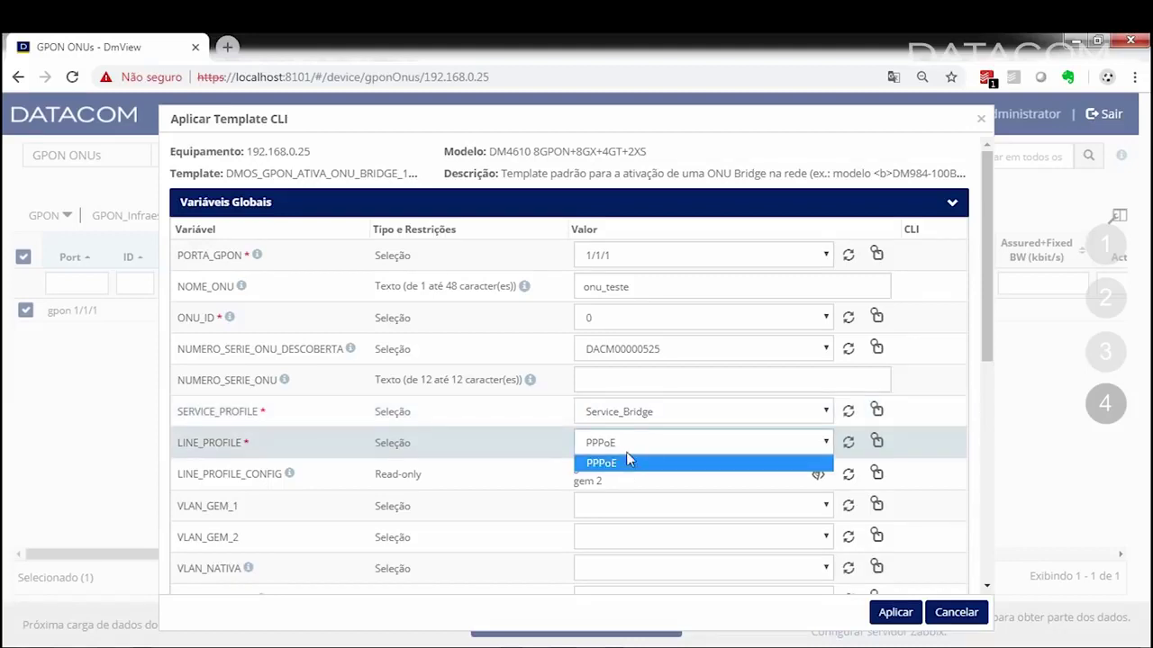
pyautogui.click(603, 466)
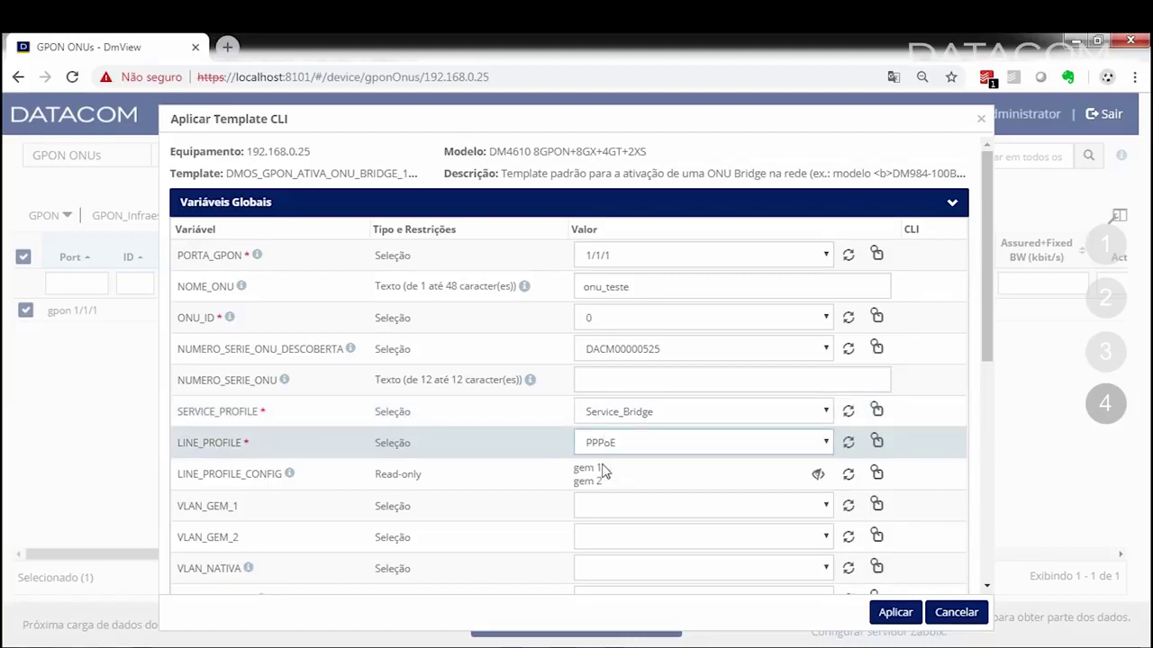
pyautogui.scroll(-3, 635, 445)
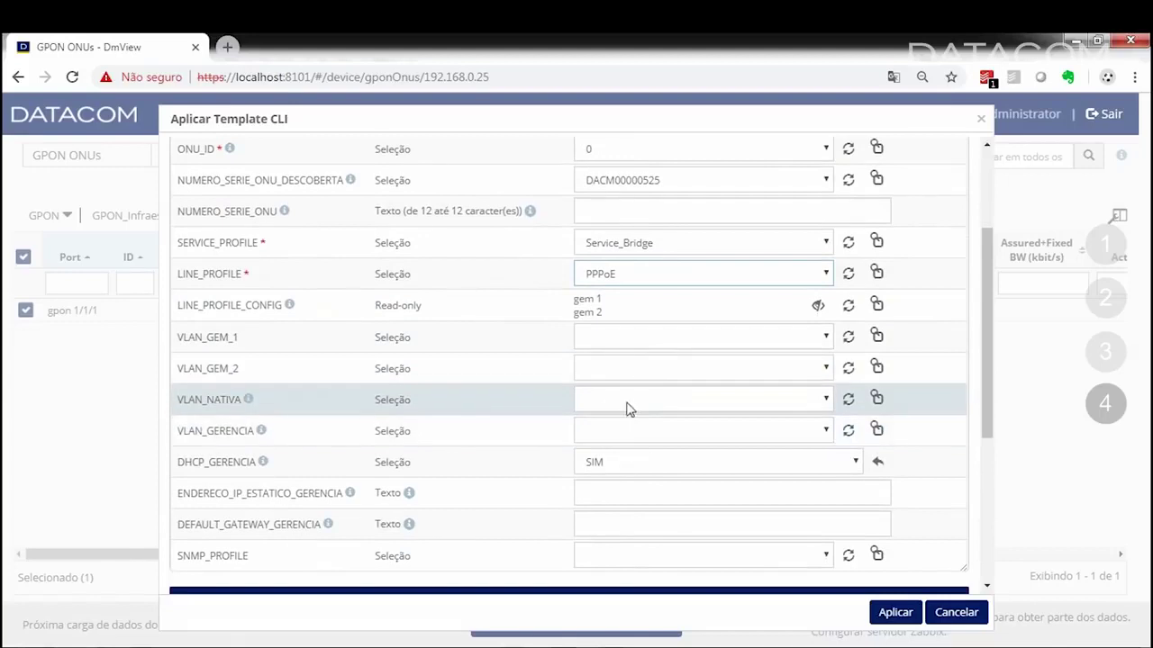
pyautogui.click(603, 344)
pyautogui.click(608, 369)
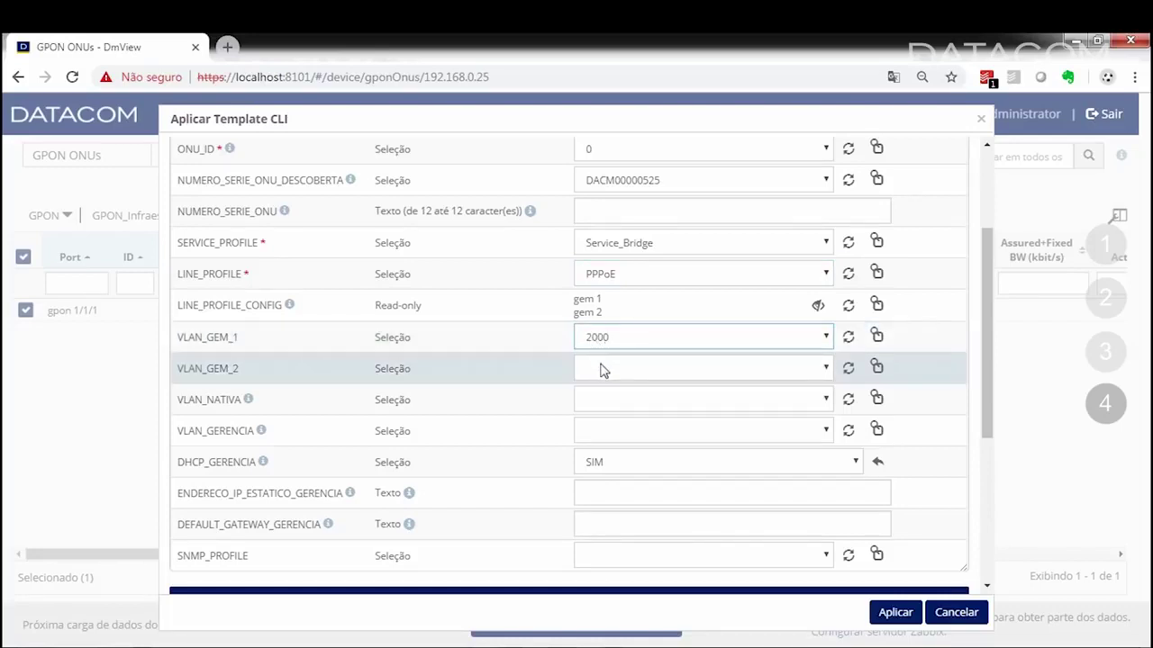
pyautogui.click(602, 365)
pyautogui.click(601, 405)
# Set the ONU's native VLAN to 1000 and its management VLAN to 2000
pyautogui.moveTo(251, 404)
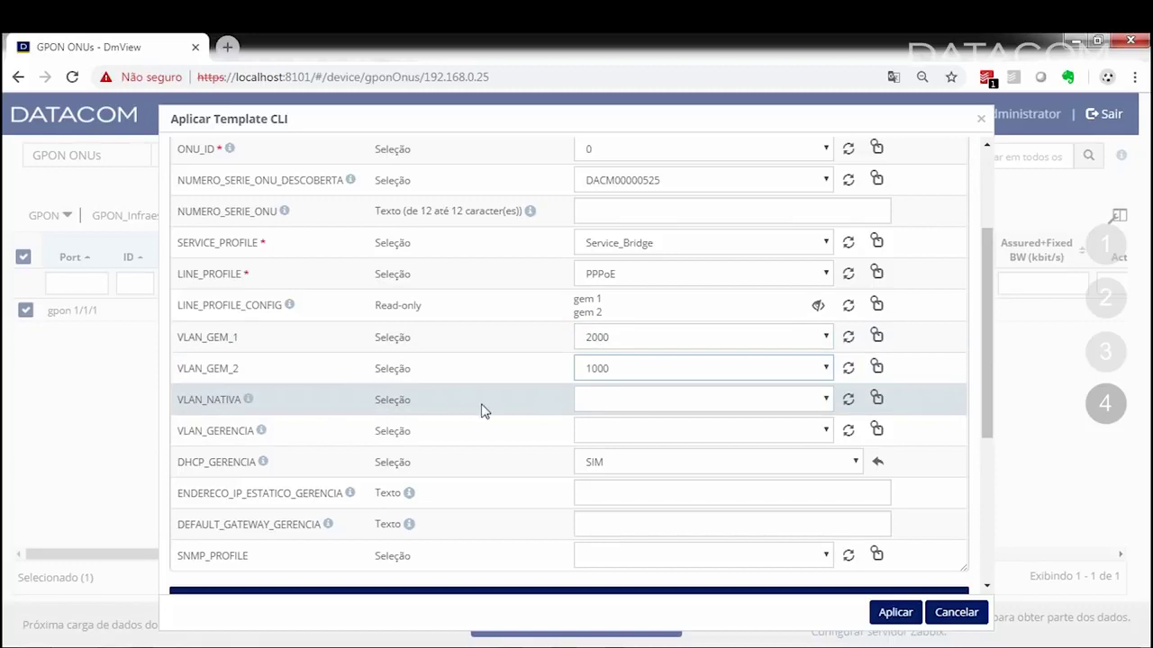
pyautogui.click(605, 402)
pyautogui.click(606, 425)
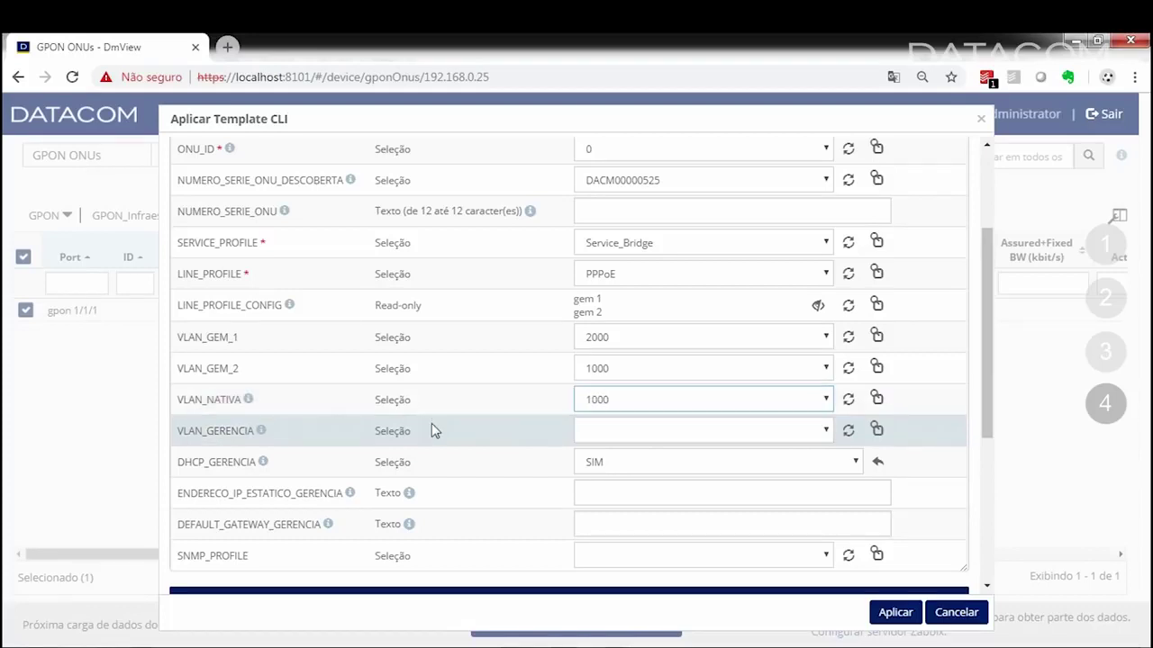
pyautogui.click(606, 433)
pyautogui.click(595, 465)
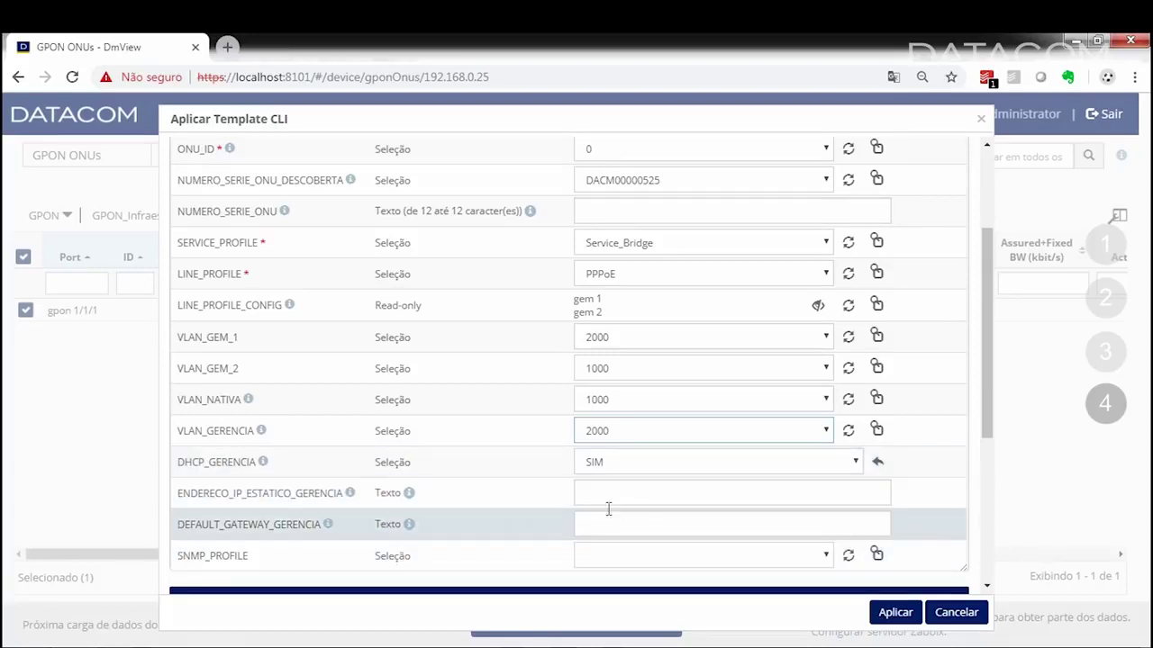
# Examine the remaining template variables and the generated CLI commands, including the service-port lines, and recheck the chosen VLAN values
pyautogui.scroll(-1, 610, 494)
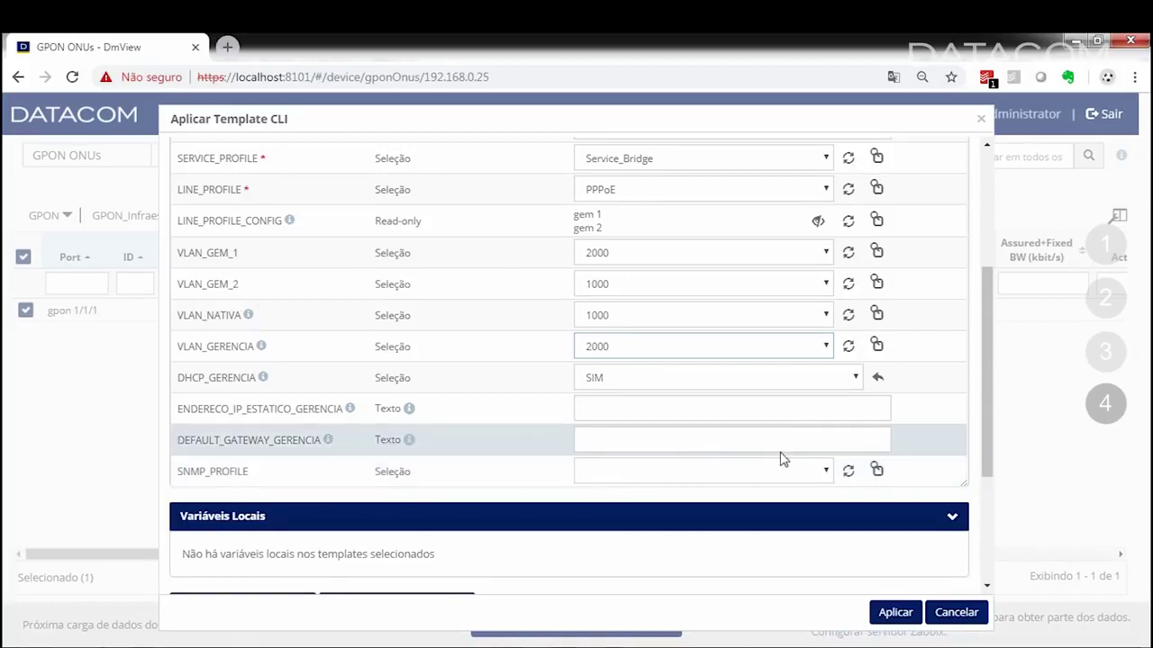
pyautogui.moveTo(989, 342)
pyautogui.mouseDown()
pyautogui.moveTo(997, 263)
pyautogui.moveTo(991, 357)
pyautogui.mouseUp()
pyautogui.scroll(-2, 926, 432)
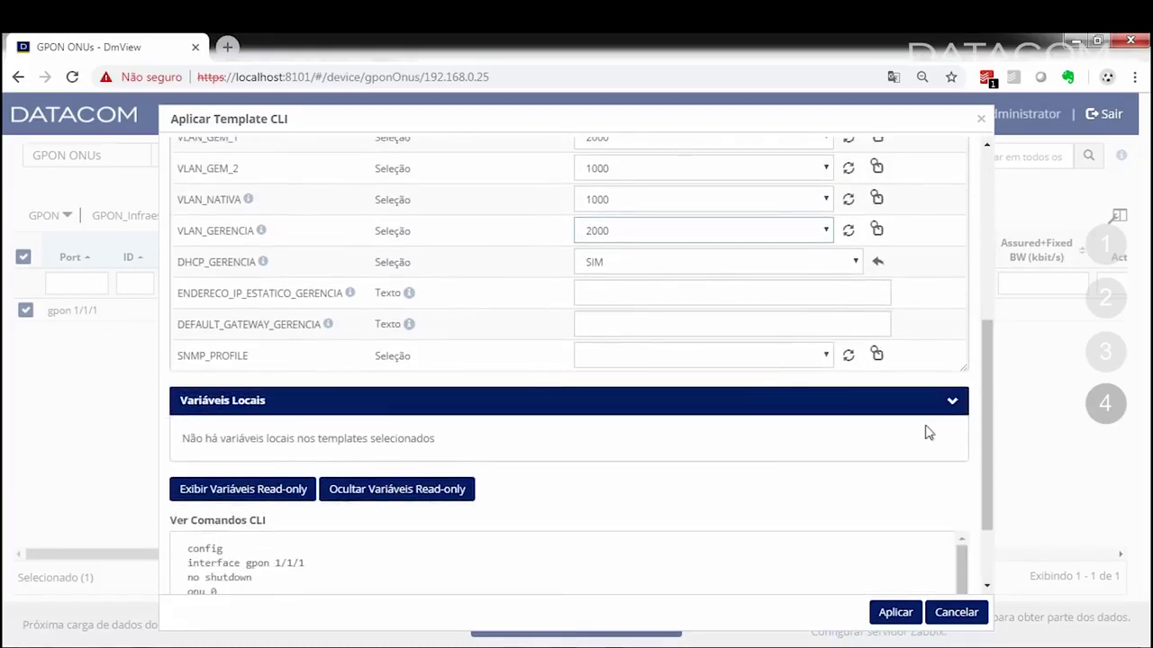
pyautogui.scroll(-2, 882, 489)
pyautogui.scroll(-2, 712, 516)
pyautogui.moveTo(967, 520); pyautogui.dragTo(964, 545)
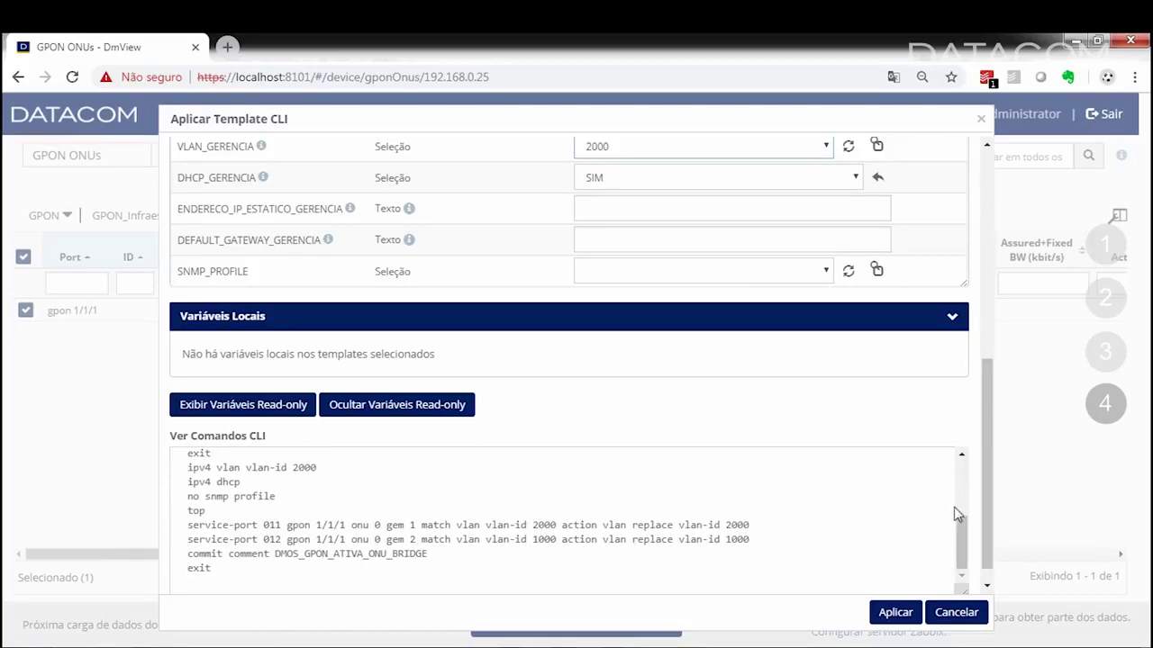
pyautogui.moveTo(987, 496); pyautogui.dragTo(991, 355)
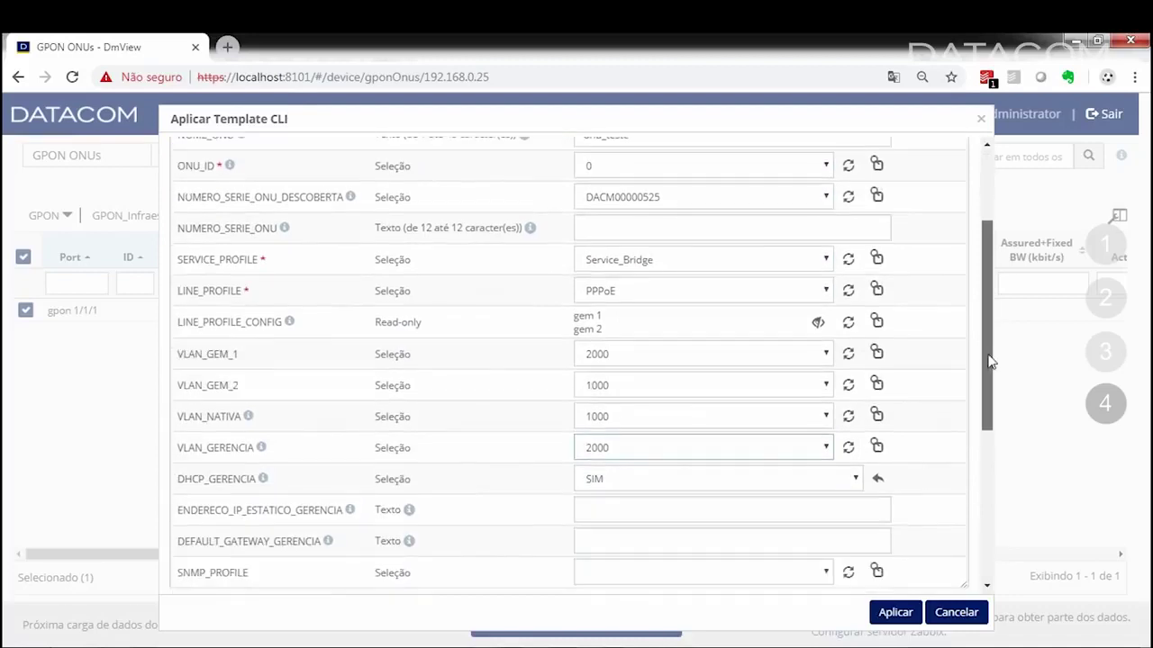
pyautogui.moveTo(985, 308); pyautogui.dragTo(983, 442)
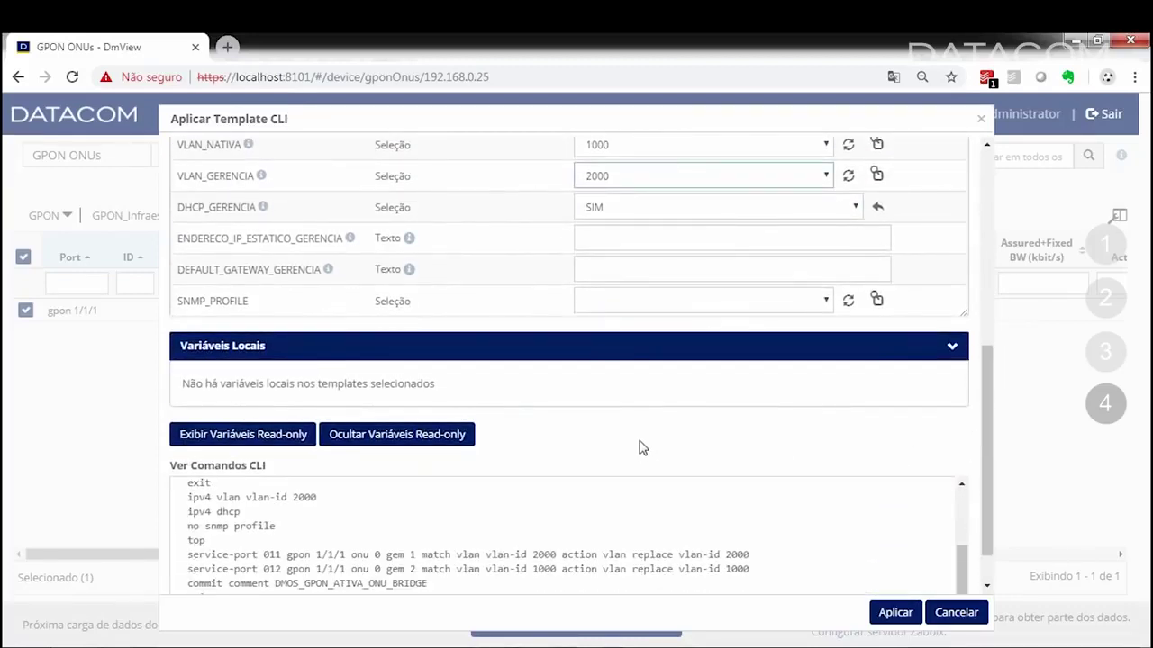
# Apply the bridge ONU activation template, review its CLI output and close the results
pyautogui.click(895, 613)
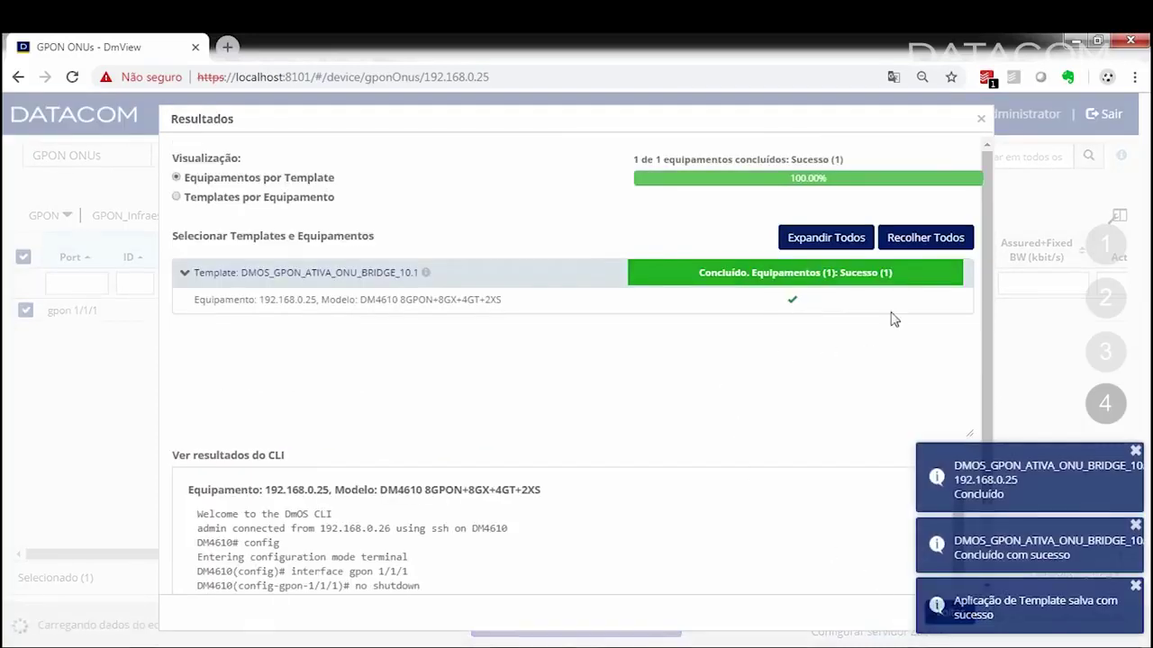
pyautogui.moveTo(985, 230); pyautogui.dragTo(998, 335)
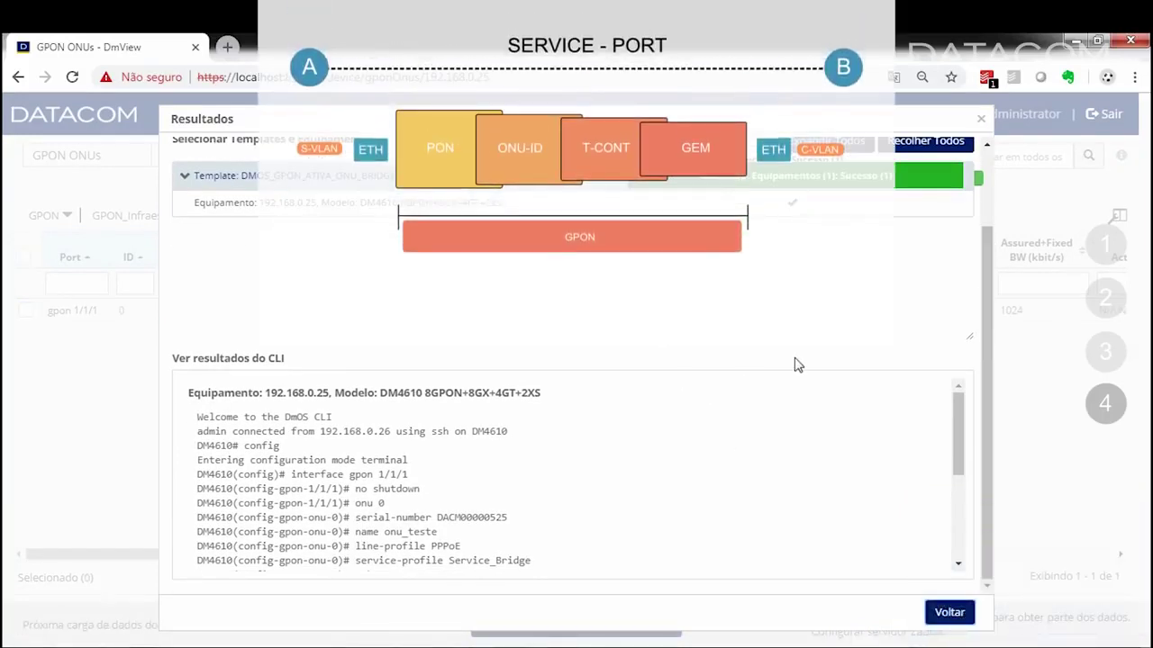
pyautogui.click(982, 122)
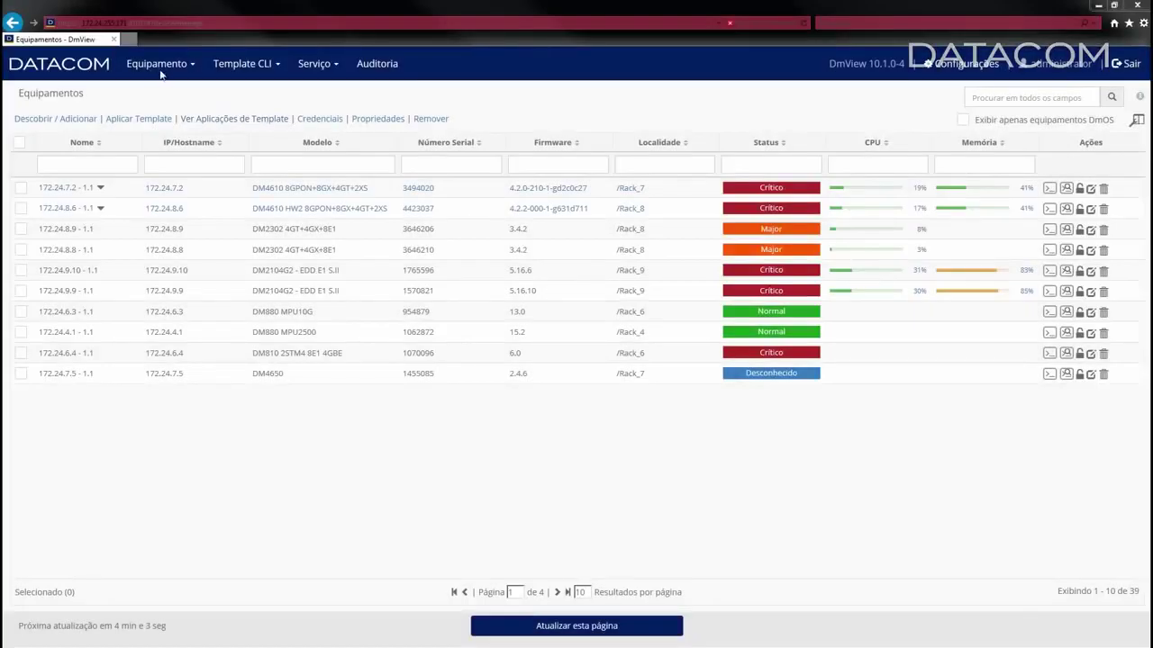
# Go to the managed equipment list and open the GPON ONUs view of device 172.24.7.2 - 1.1
pyautogui.click(162, 72)
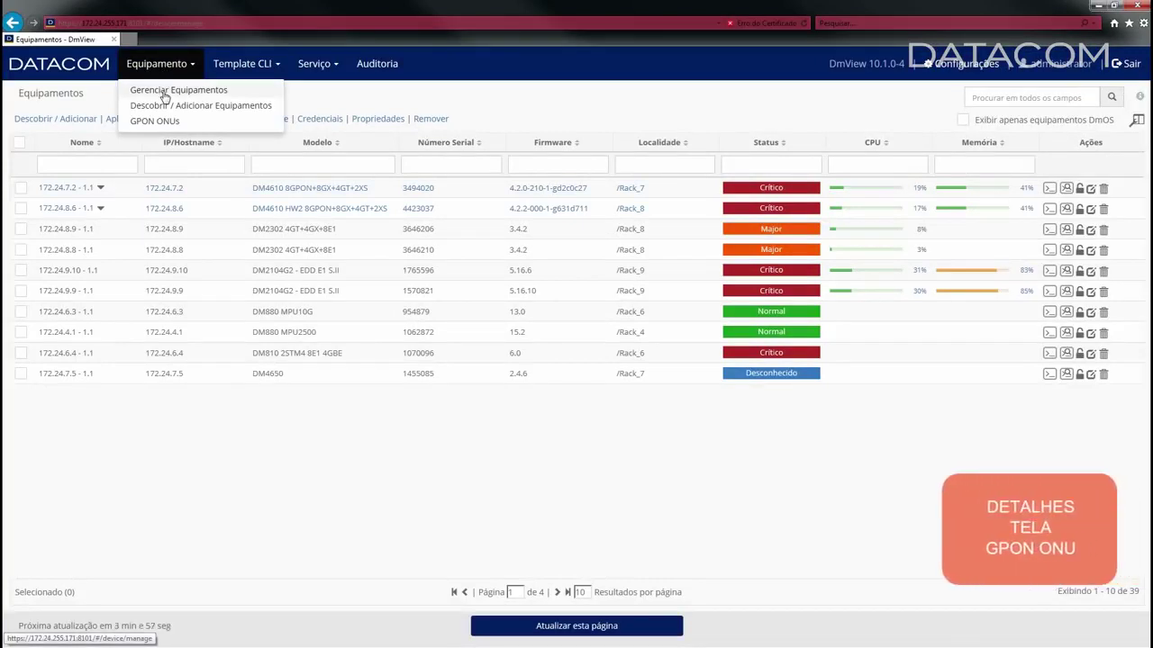
pyautogui.click(163, 91)
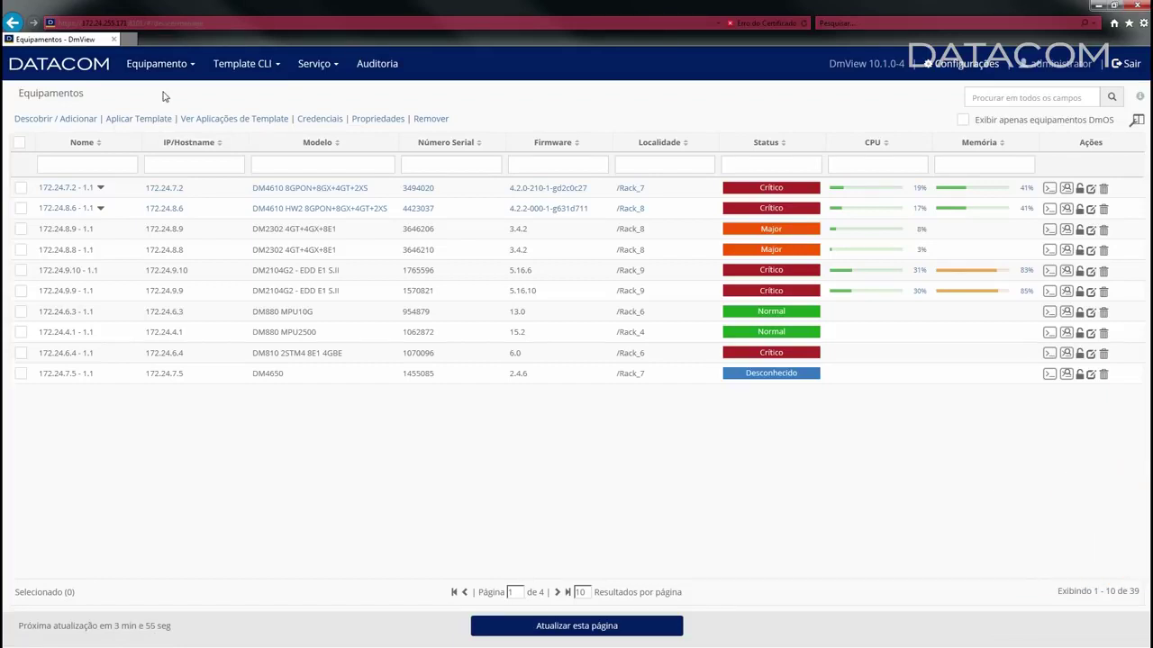
pyautogui.click(100, 191)
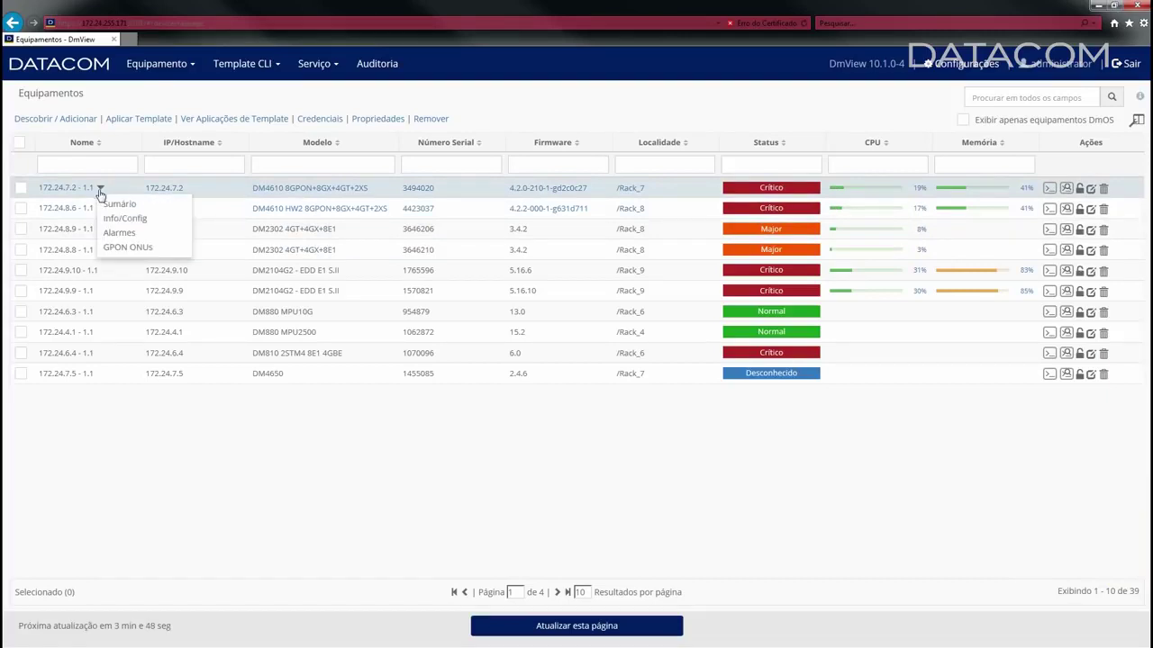
pyautogui.click(138, 252)
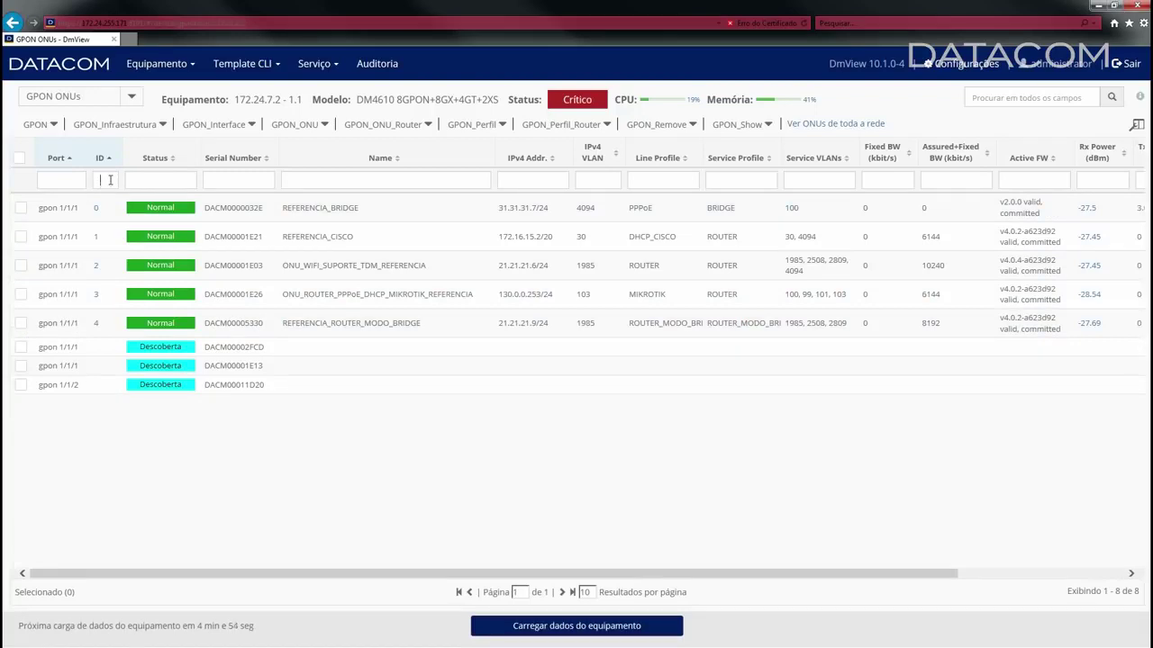
# Filter the ONU table by ID 0 and by ID 1, clearing the filter after each
pyautogui.write('0')
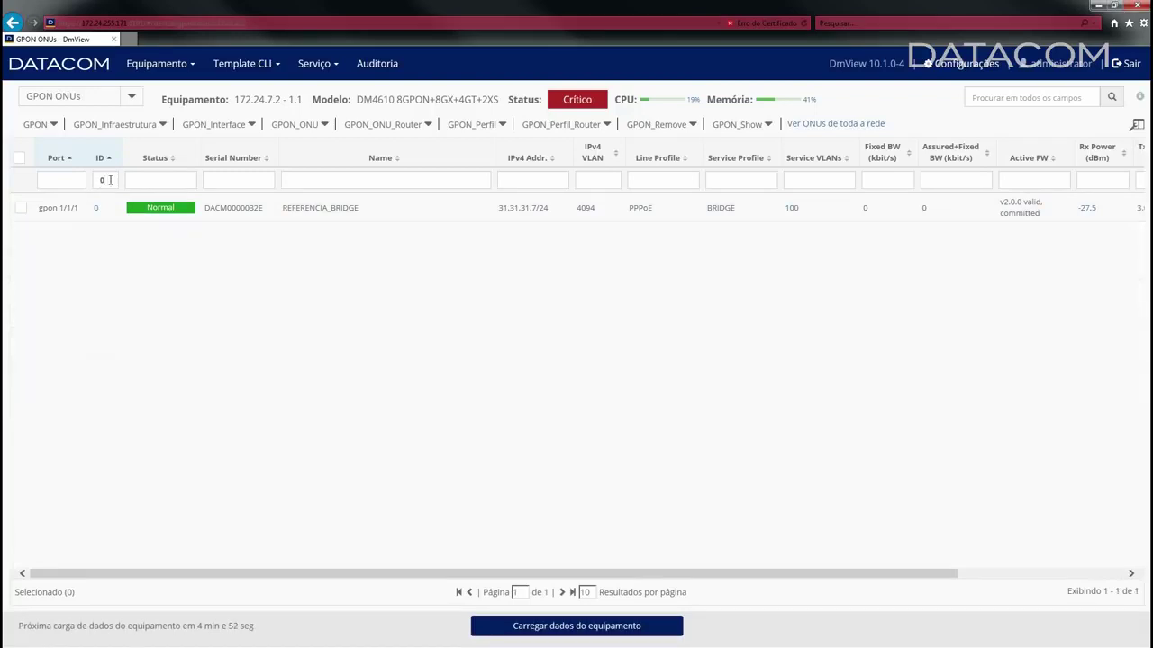
pyautogui.press('BackSpace')
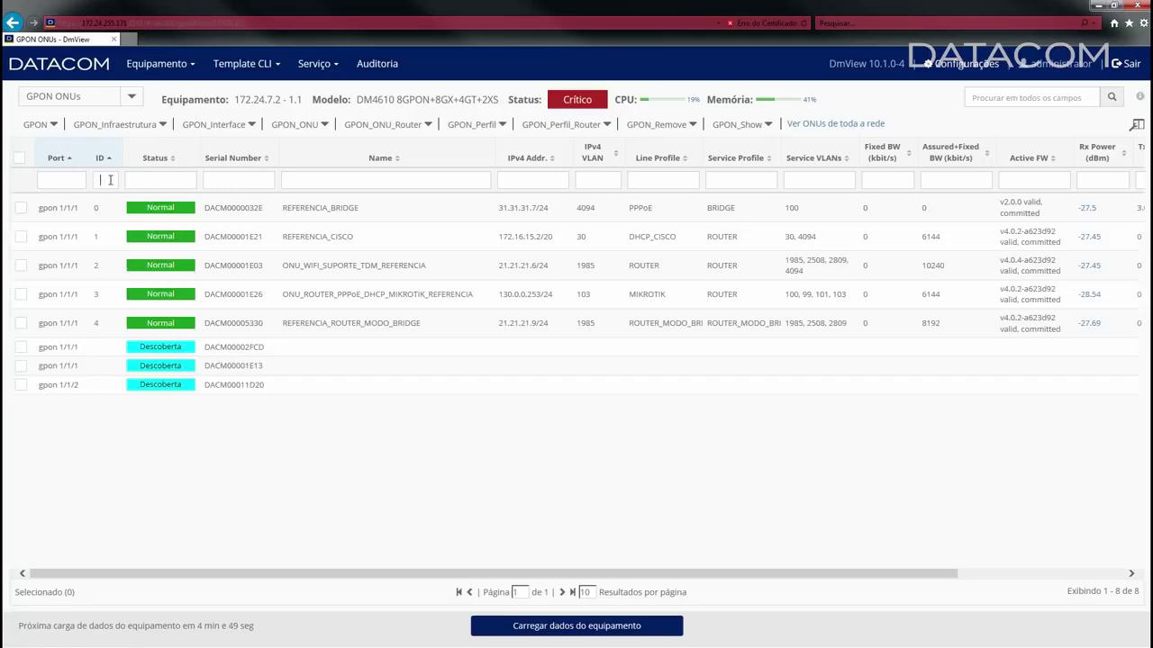
pyautogui.write('1')
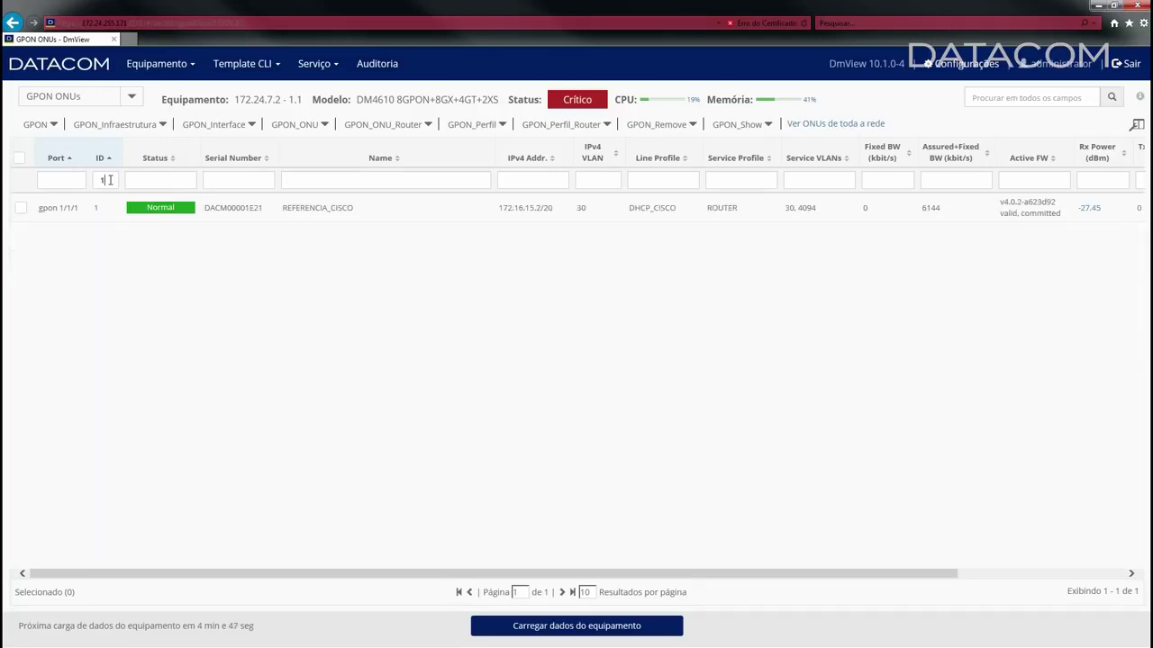
pyautogui.press('BackSpace')
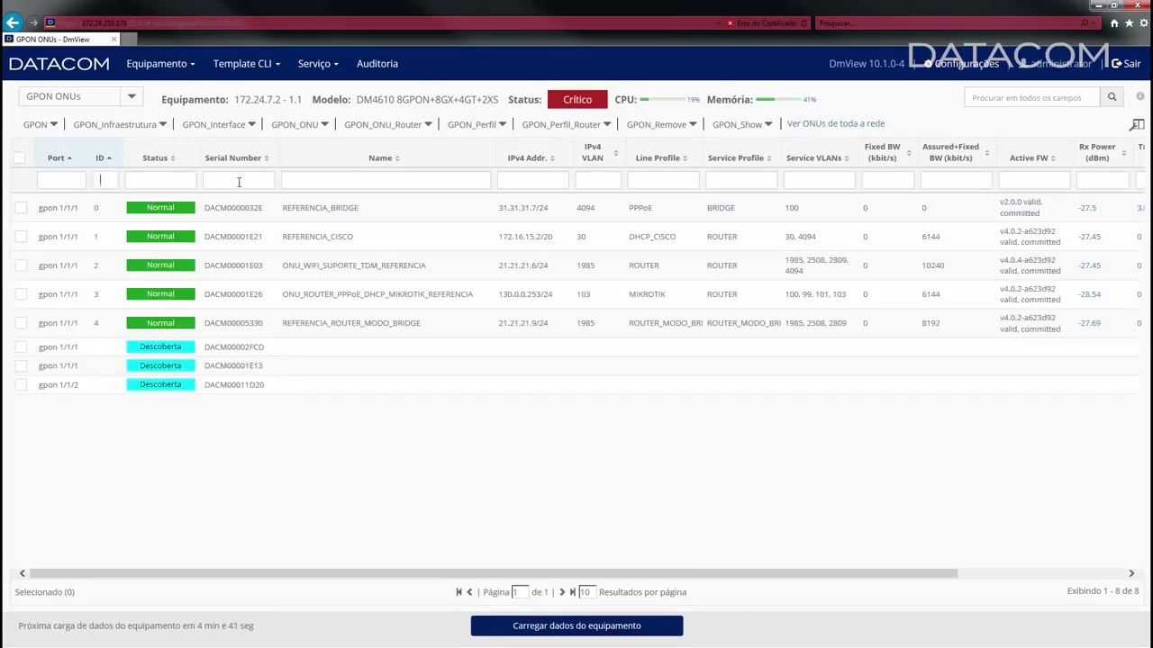
# Filter the ONUs by the partial serial number 1E and narrow the filter to 1E0
pyautogui.write('1E')
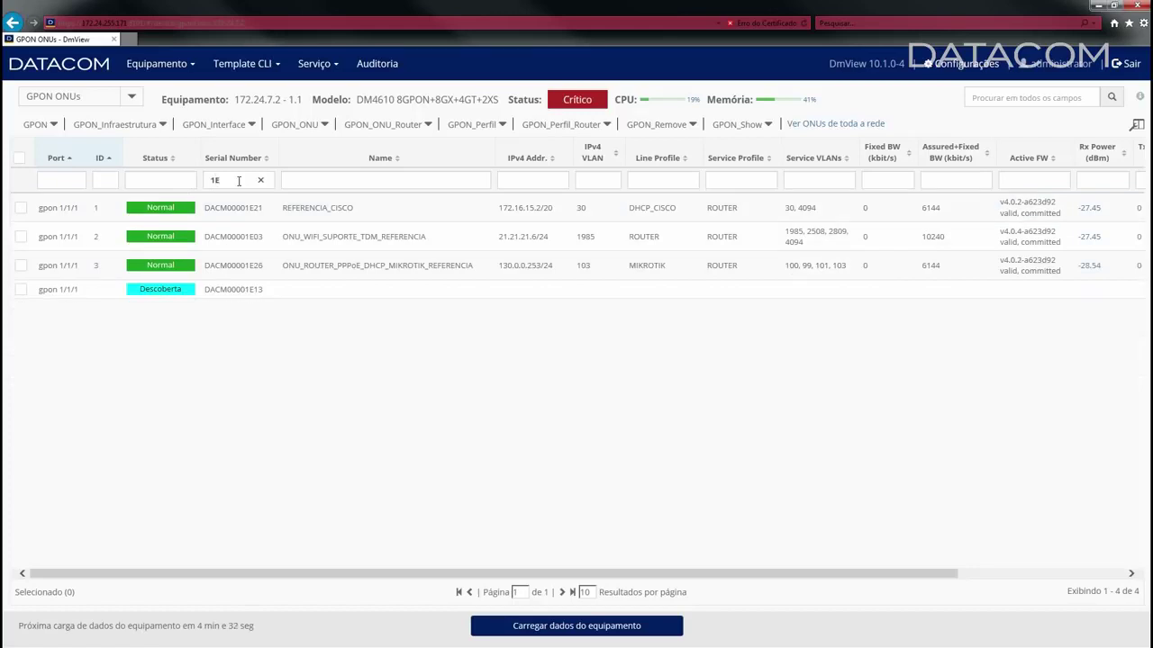
pyautogui.write('0')
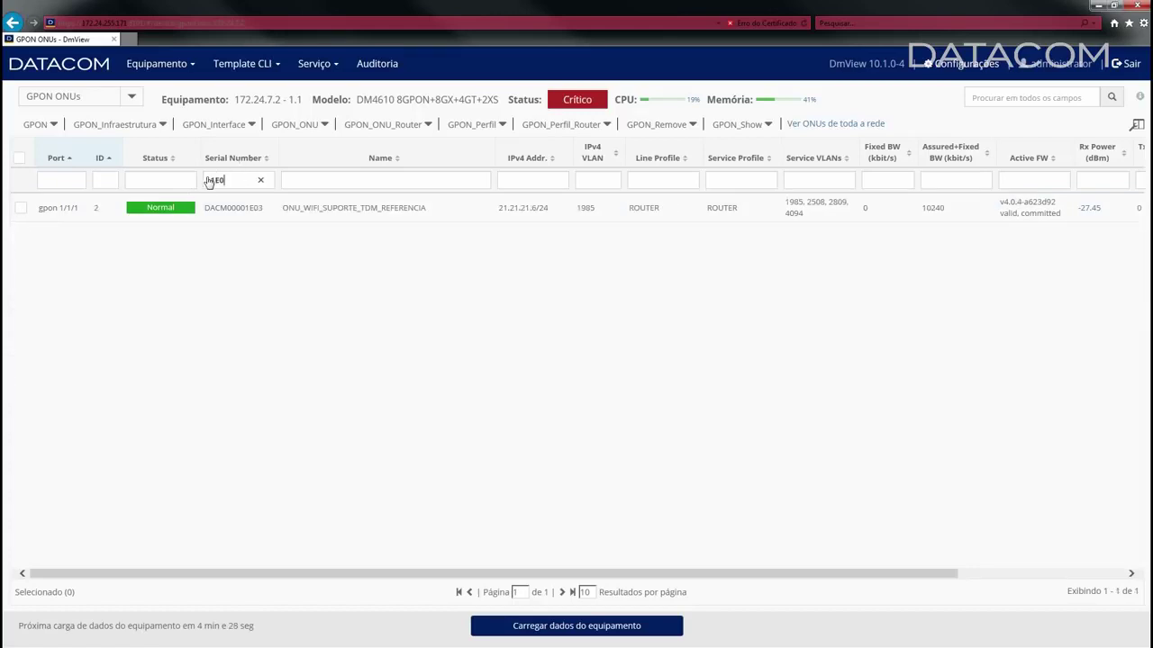
pyautogui.moveTo(261, 208); pyautogui.dragTo(203, 208)
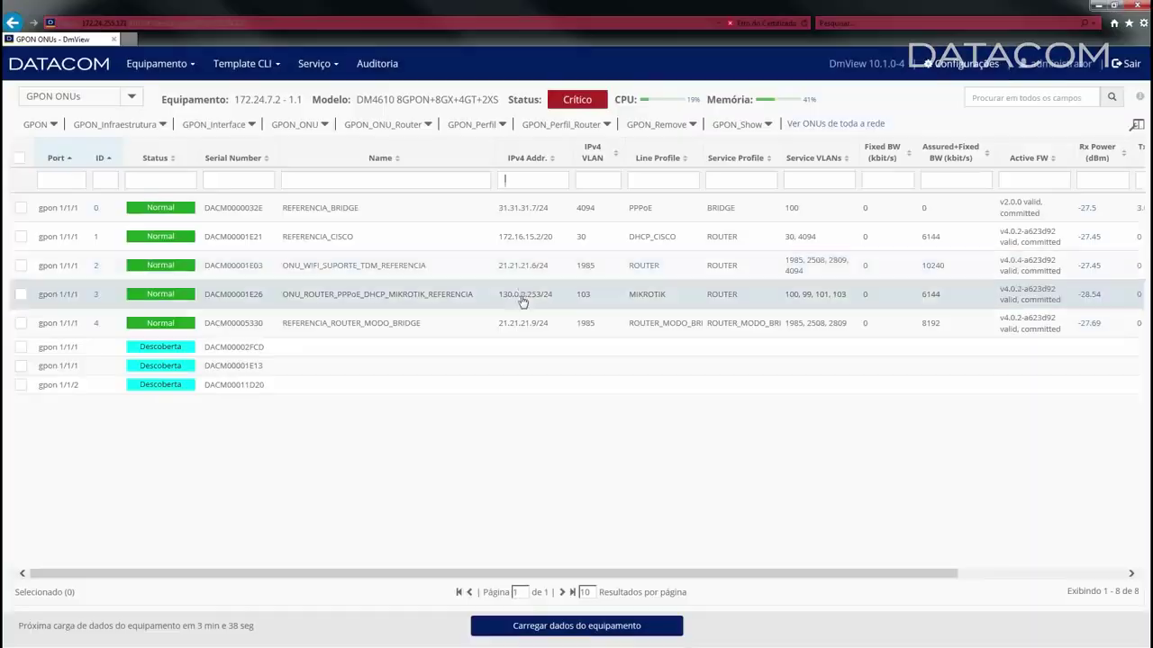
# Filter the ONUs by IPv4 addresses containing "130." and clear the filter again
pyautogui.click(518, 180)
pyautogui.write('130')
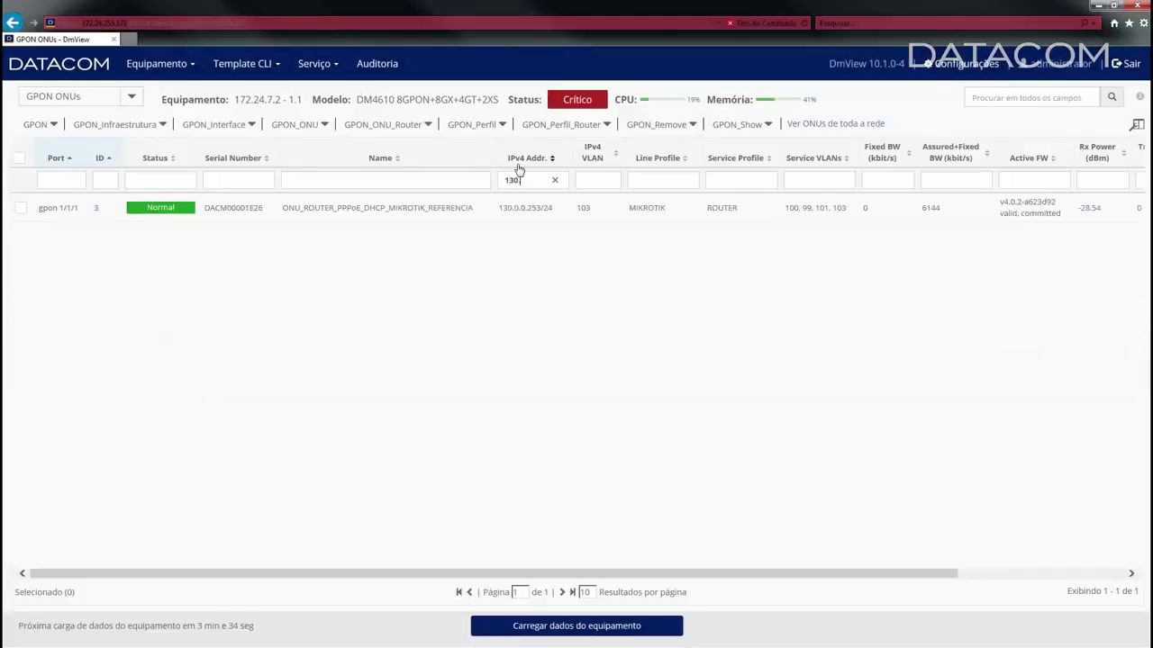
pyautogui.write('.')
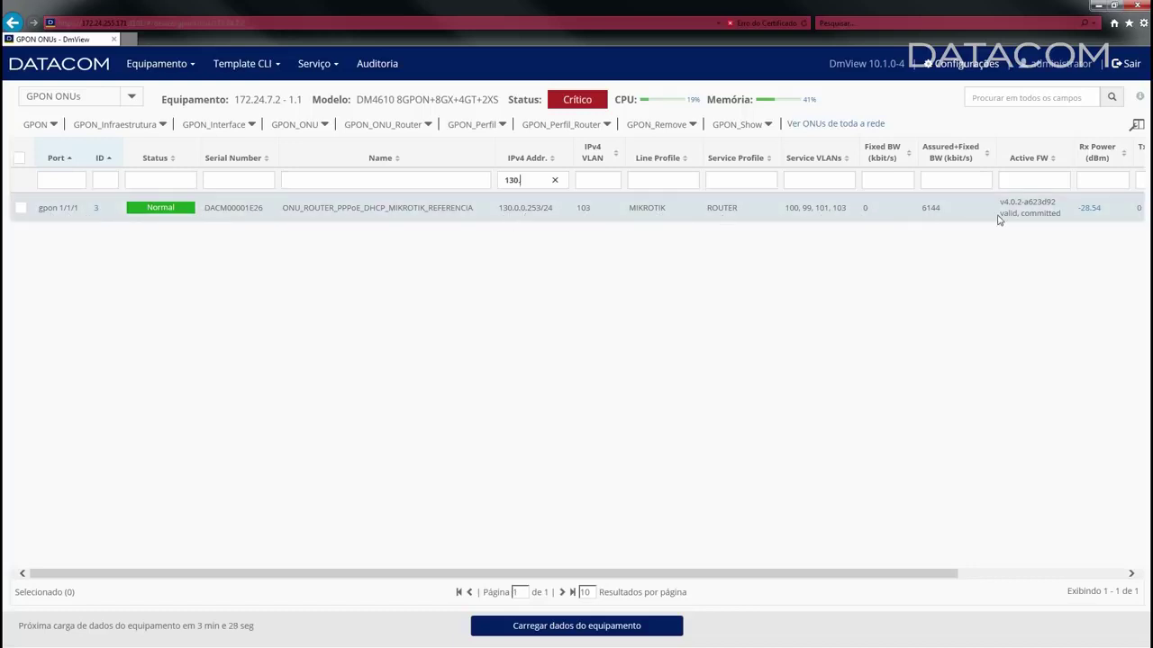
pyautogui.press('BackSpace')
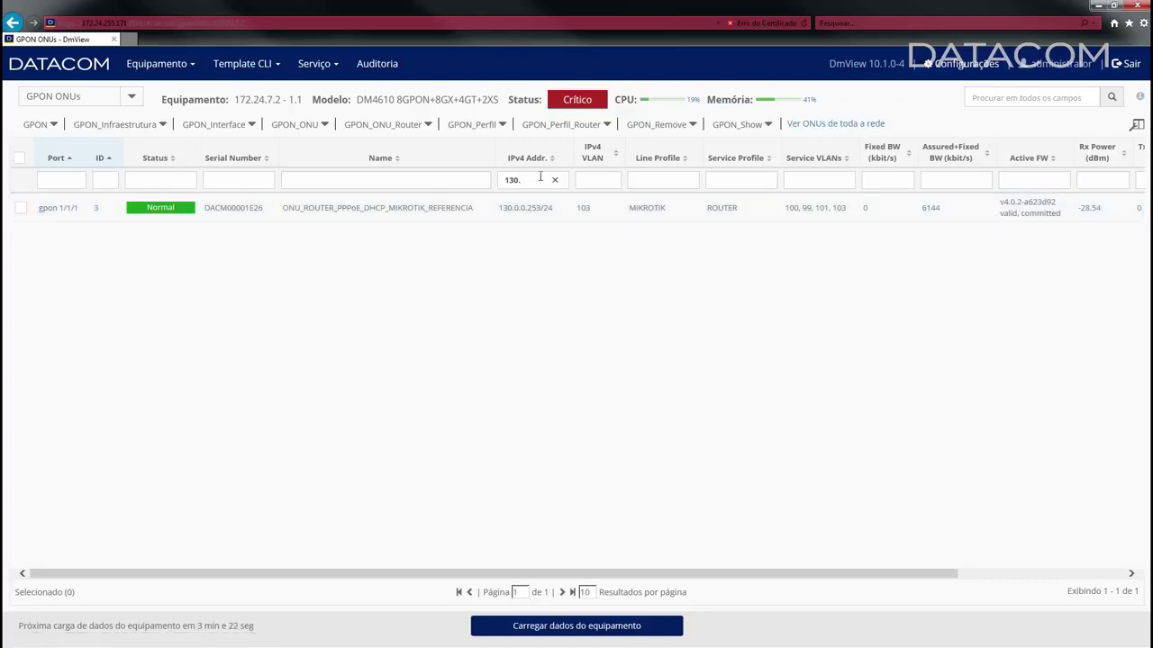
pyautogui.press('BackSpace')
pyautogui.press('BackSpace')
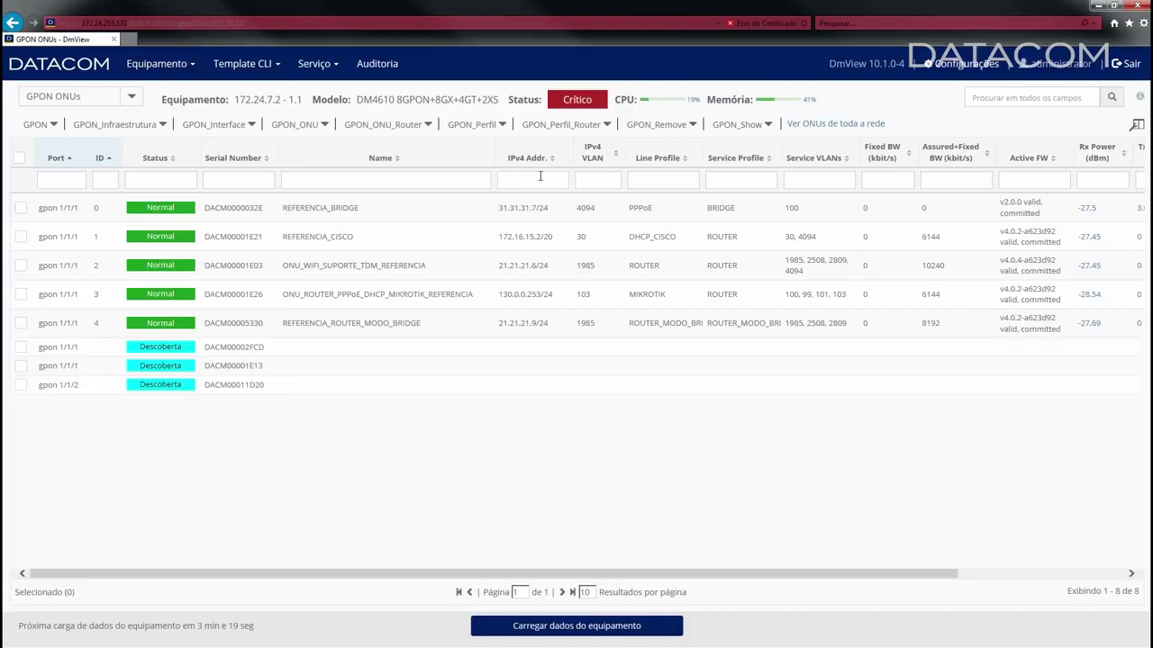
# Look over all columns of the ONU table and add the Oper. State column to it
pyautogui.moveTo(925, 574); pyautogui.dragTo(1100, 559)
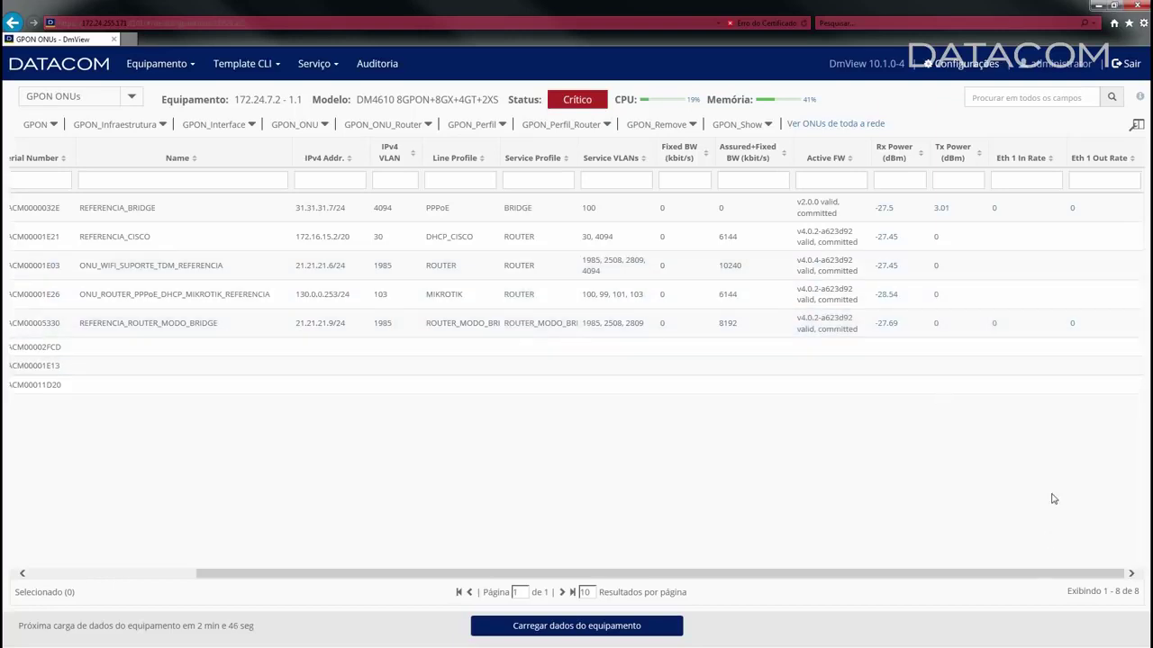
pyautogui.moveTo(394, 579); pyautogui.dragTo(218, 576)
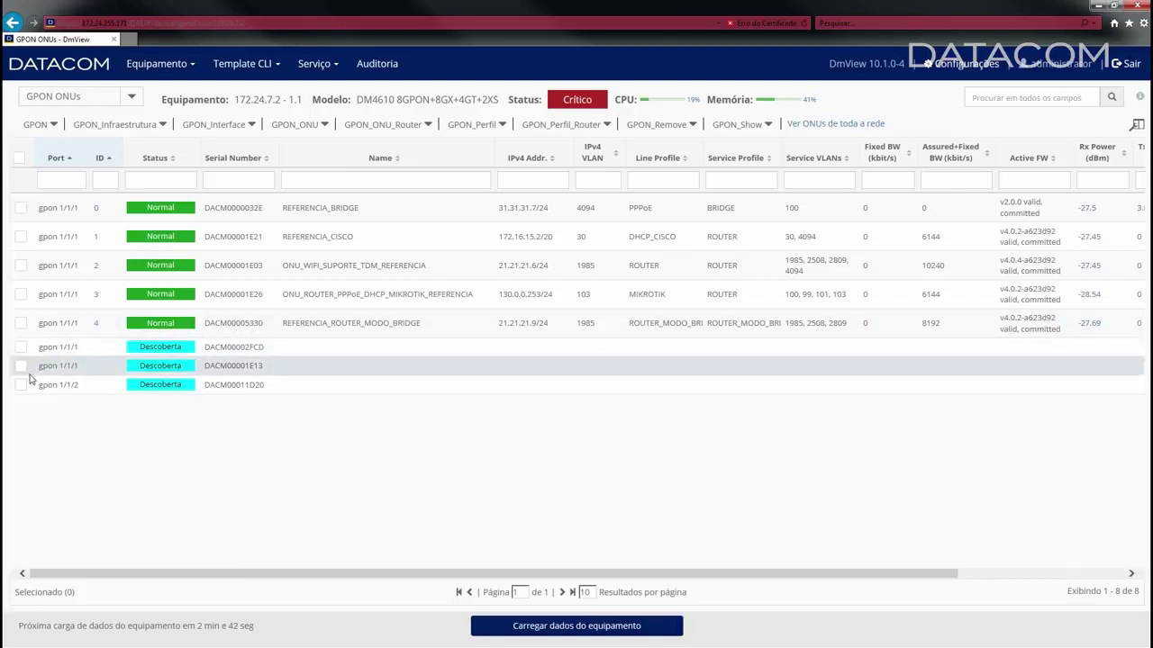
pyautogui.hscroll(5, 170, 399)
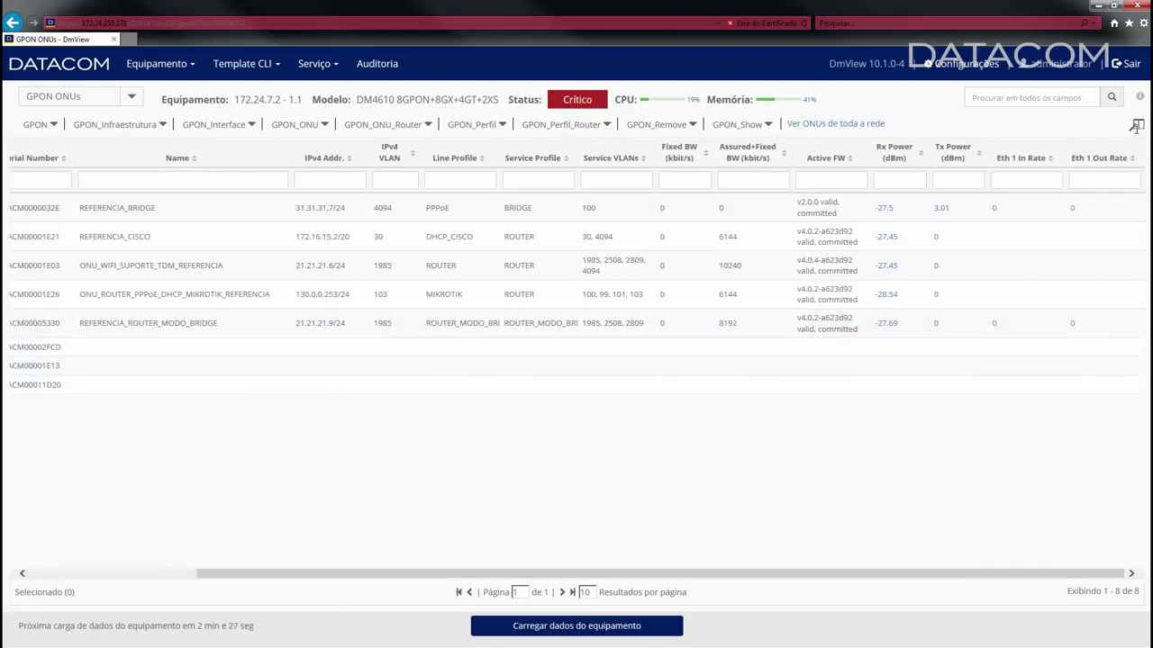
pyautogui.click(1136, 129)
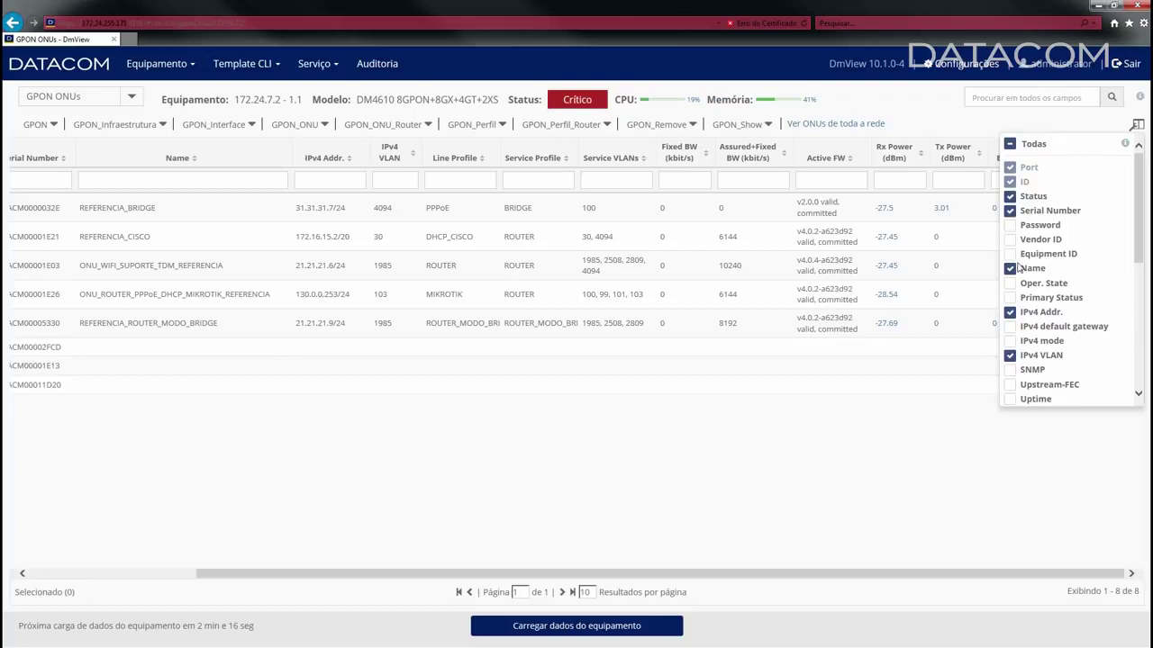
pyautogui.moveTo(1142, 215); pyautogui.dragTo(1137, 297)
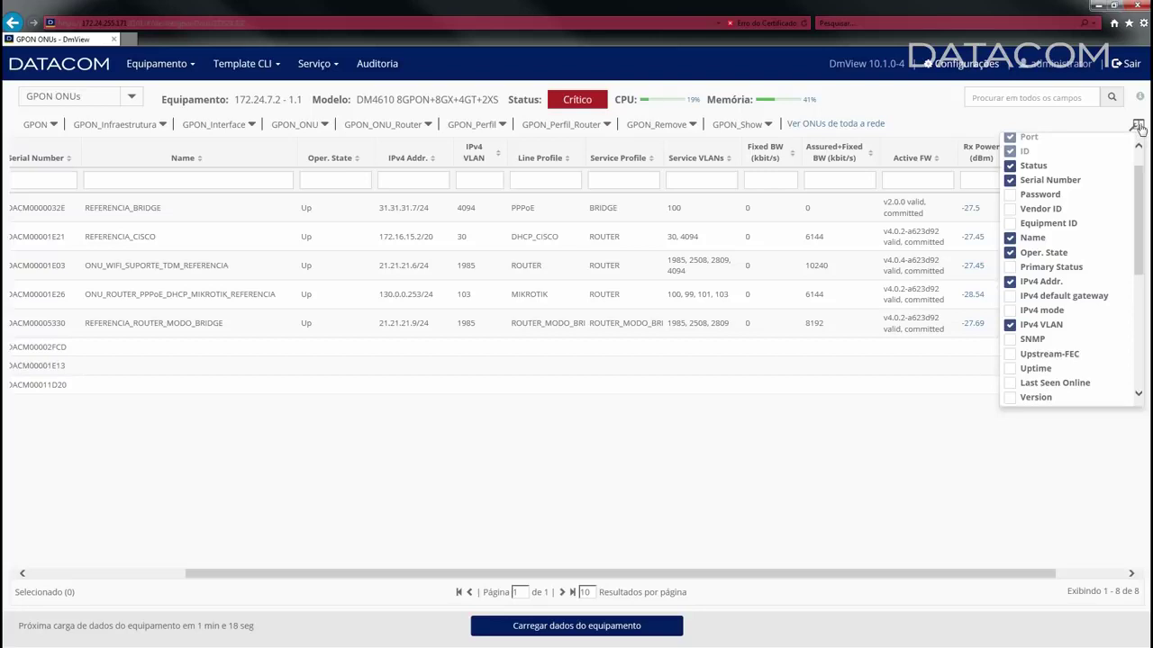
# Close the column selection list and look over the ONU table with its Oper. State column
pyautogui.click(1138, 127)
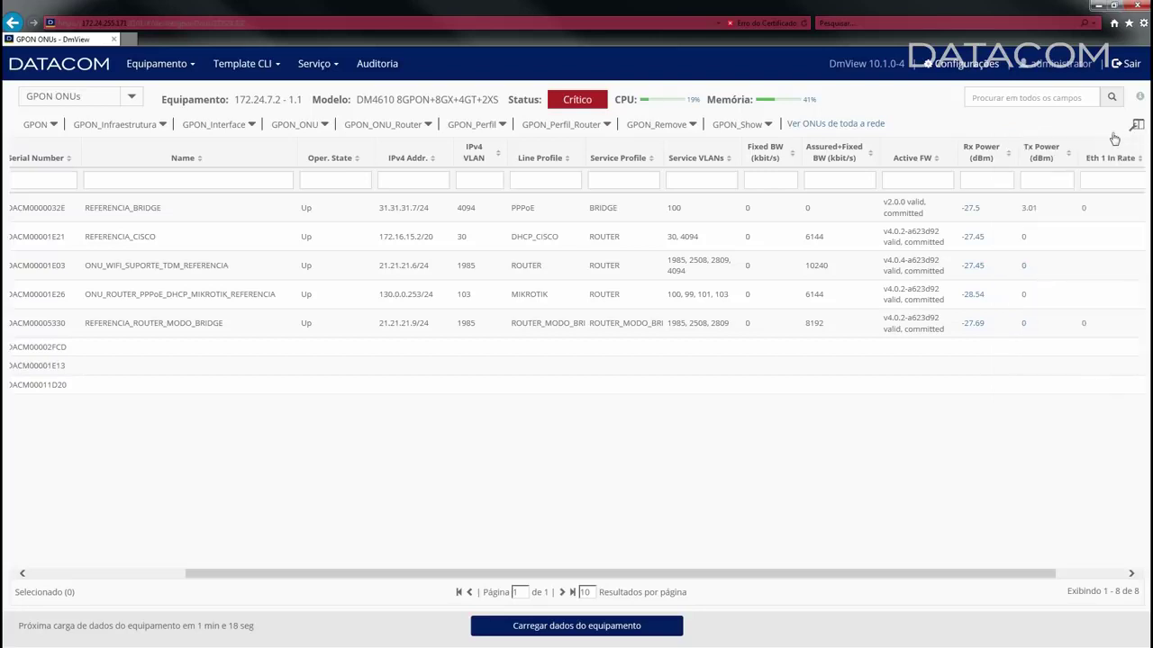
pyautogui.moveTo(1049, 579); pyautogui.dragTo(909, 579)
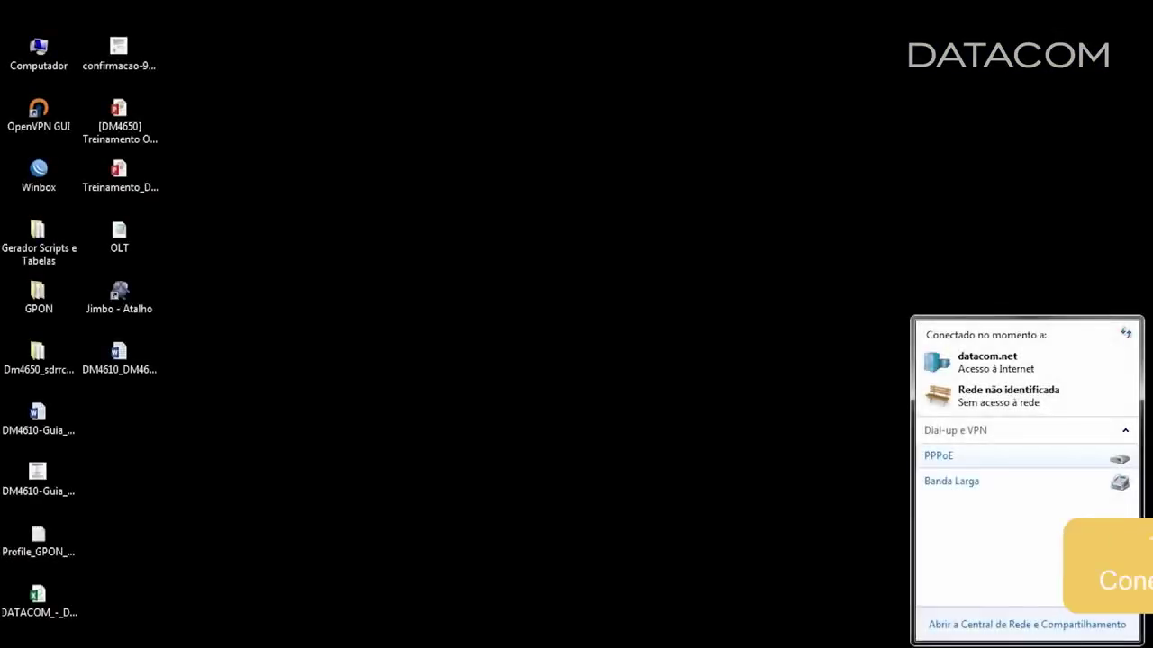
# Establish the Windows PPPoE connection with the user name datacom and the account password
pyautogui.click(1032, 470)
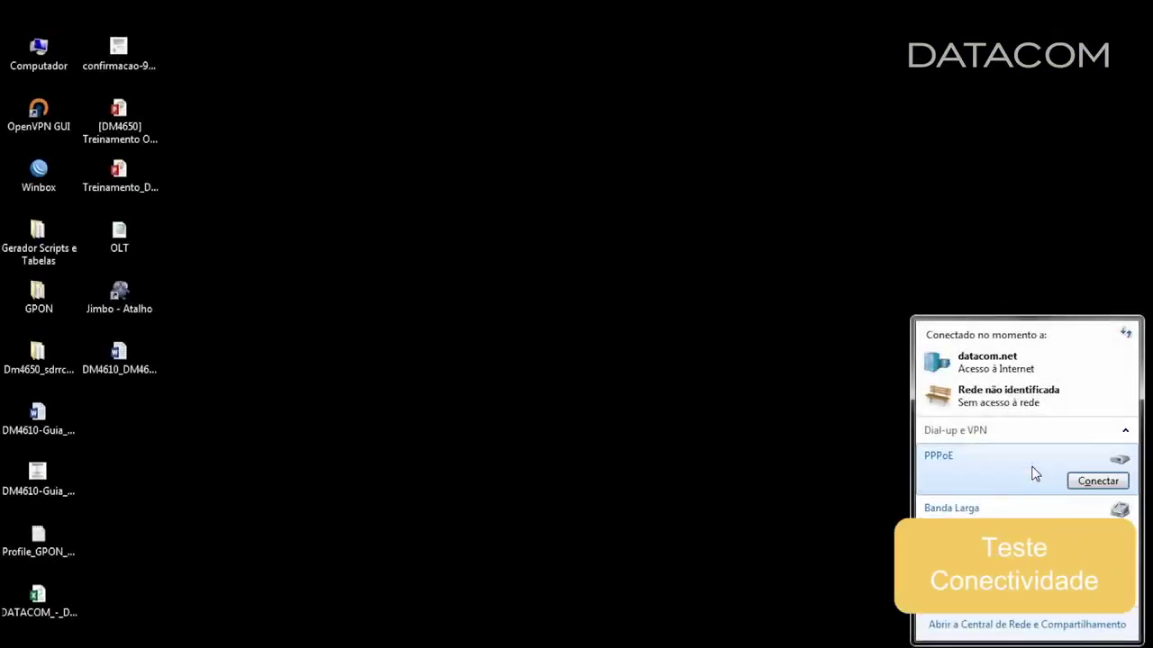
pyautogui.click(1098, 483)
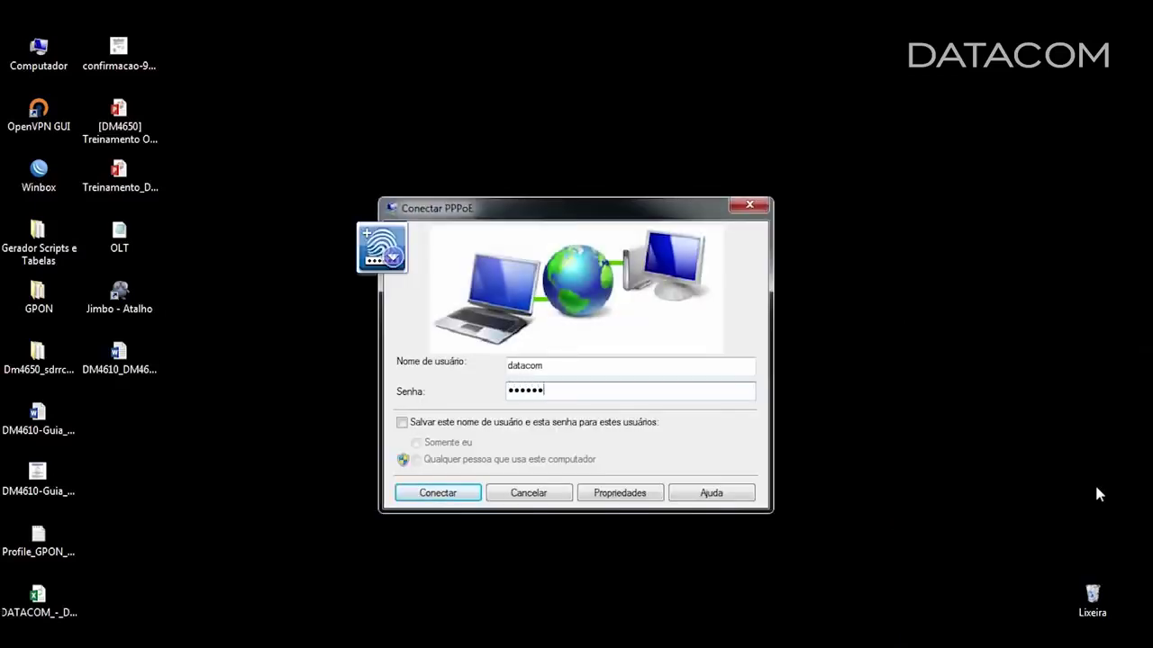
pyautogui.click(445, 497)
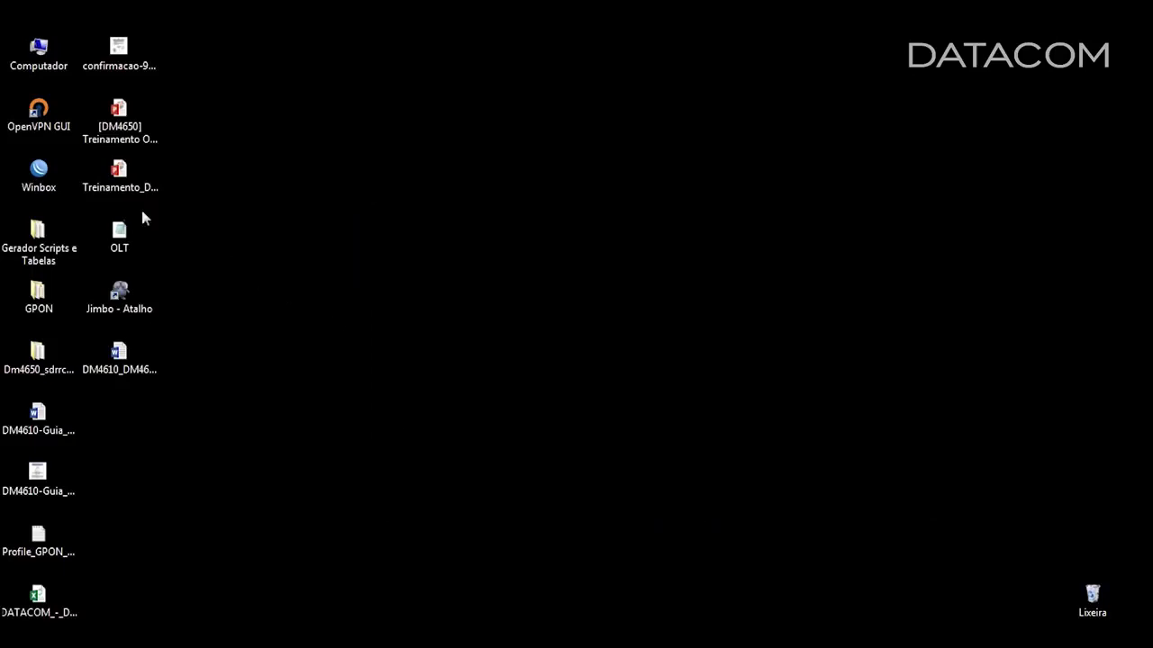
# Switch to WinBox, connect to the router at 172.24.7.110 as admin, and select the datacom PPPoE session among the active connections
pyautogui.doubleClick(29, 177)
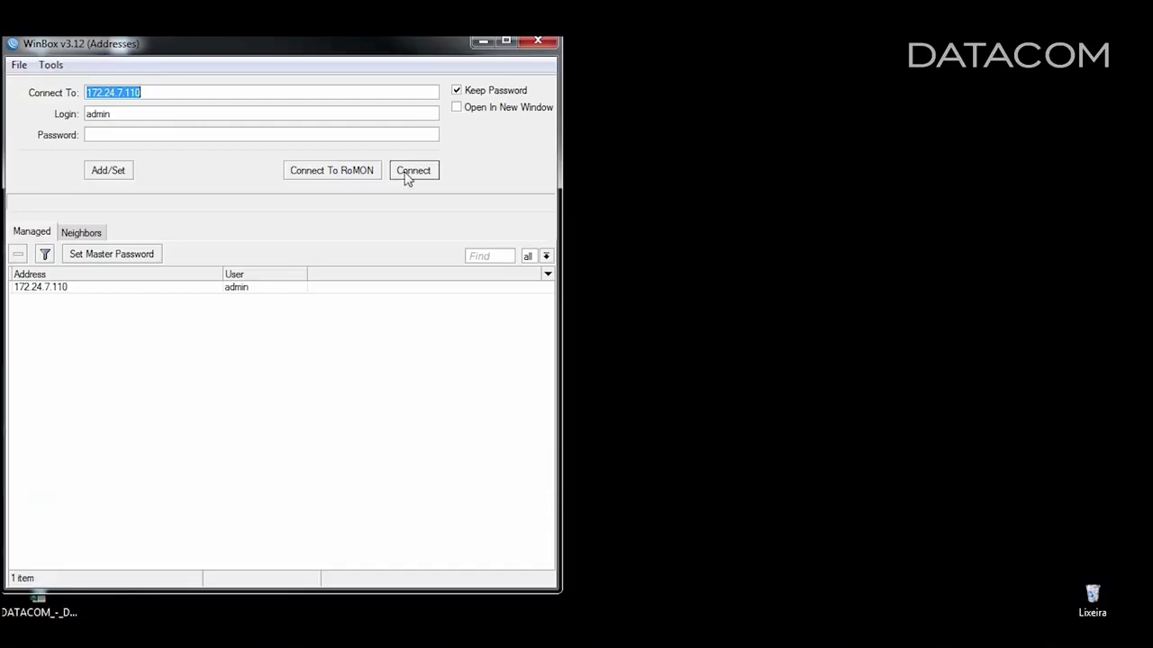
pyautogui.click(407, 177)
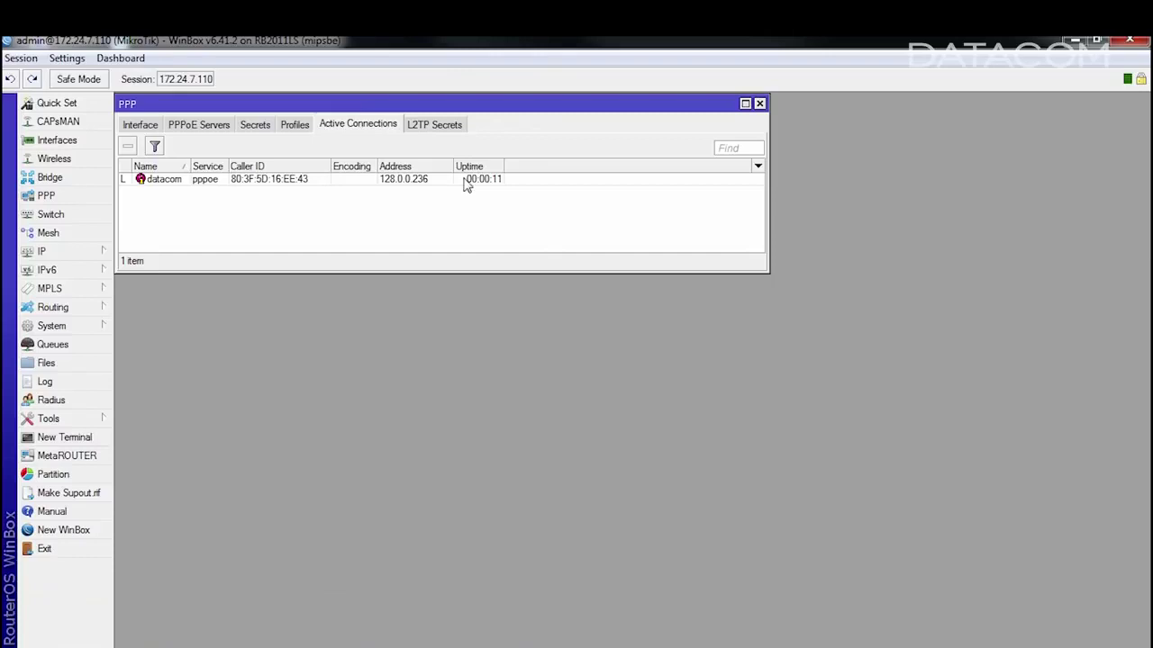
pyautogui.click(179, 185)
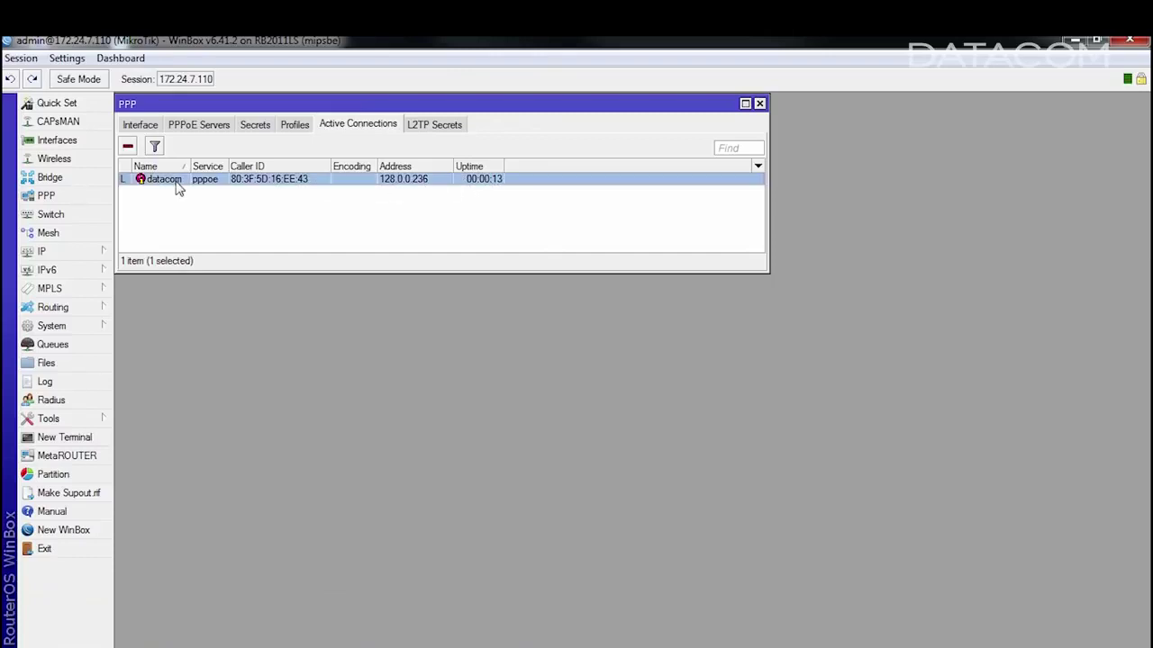